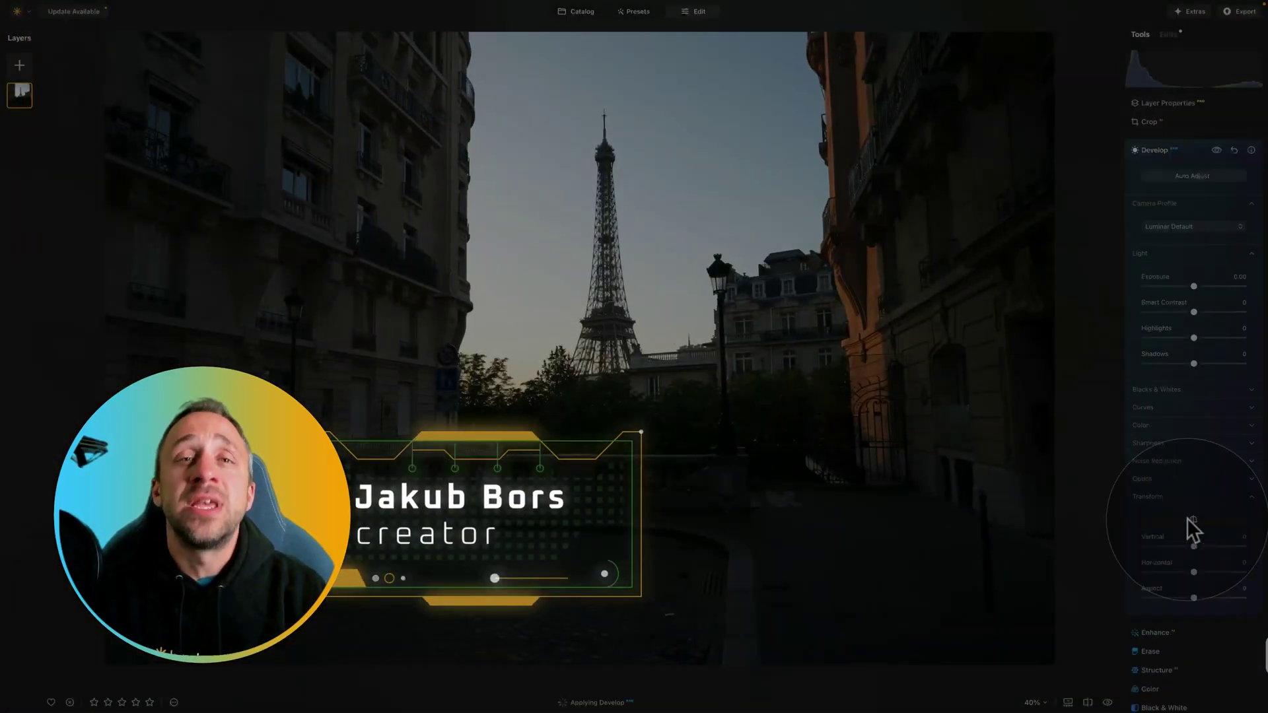
- Apply the Lumina Default camera profile and collapse the Develop sections, leaving Sharpening expanded
{"action": "left_click", "coordinate": [1179, 223]}
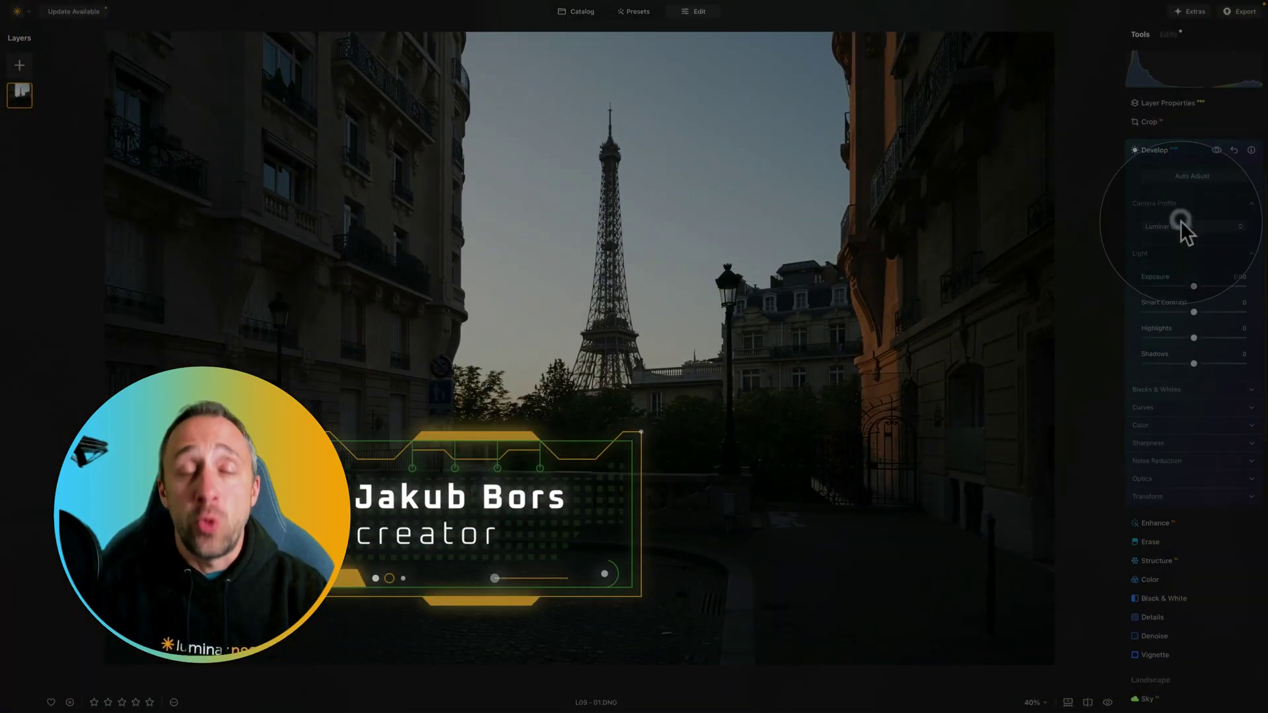
{"action": "left_click", "coordinate": [1179, 223]}
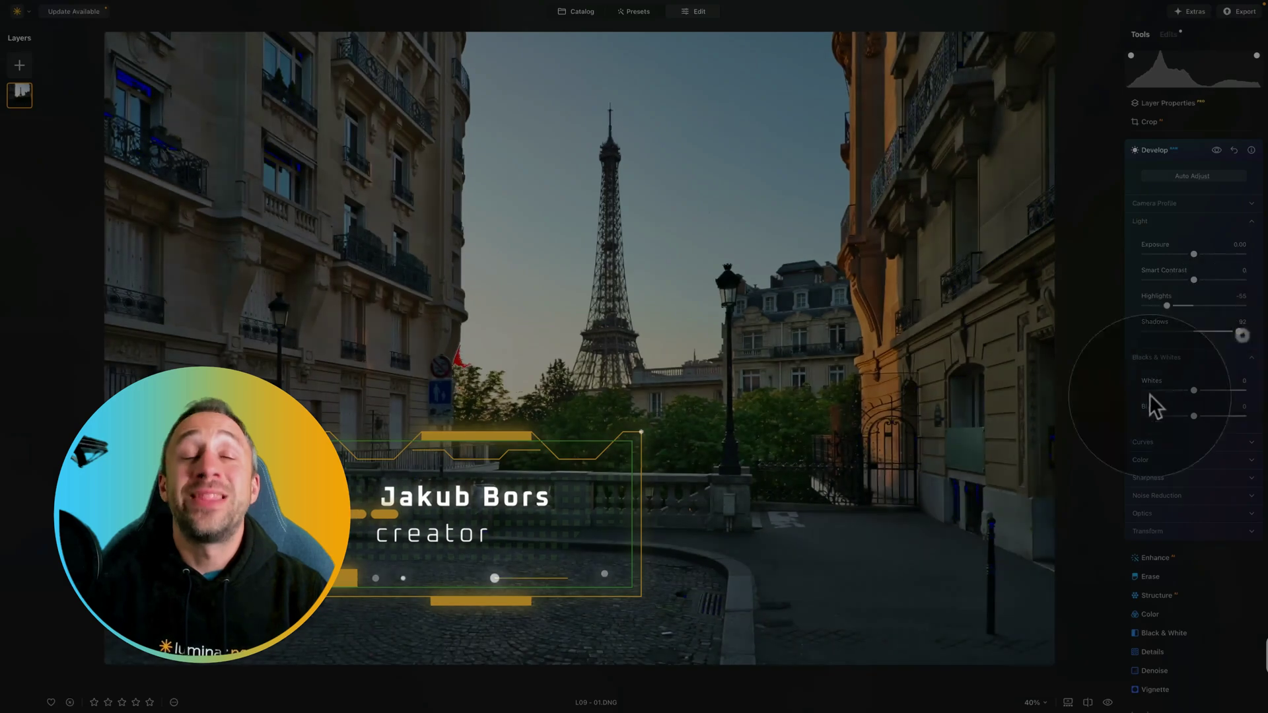
{"action": "left_click", "coordinate": [1162, 358]}
{"action": "left_click", "coordinate": [1189, 221]}
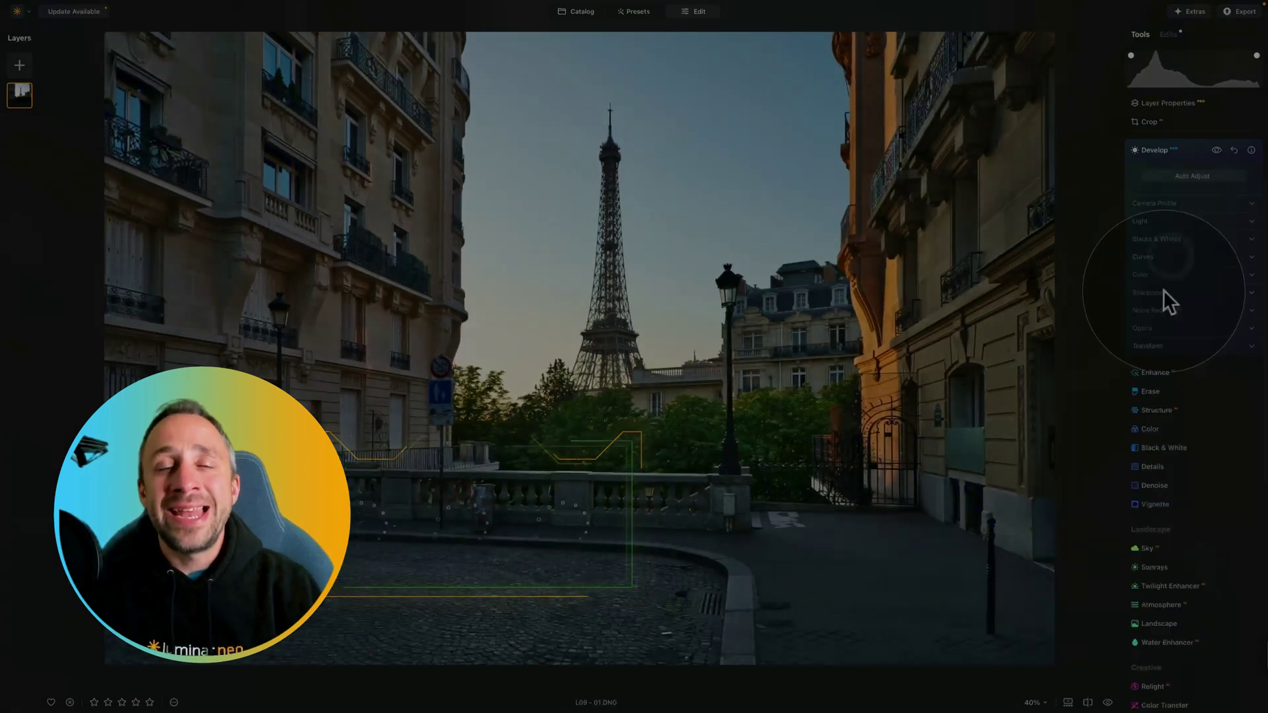
{"action": "left_click", "coordinate": [1163, 291]}
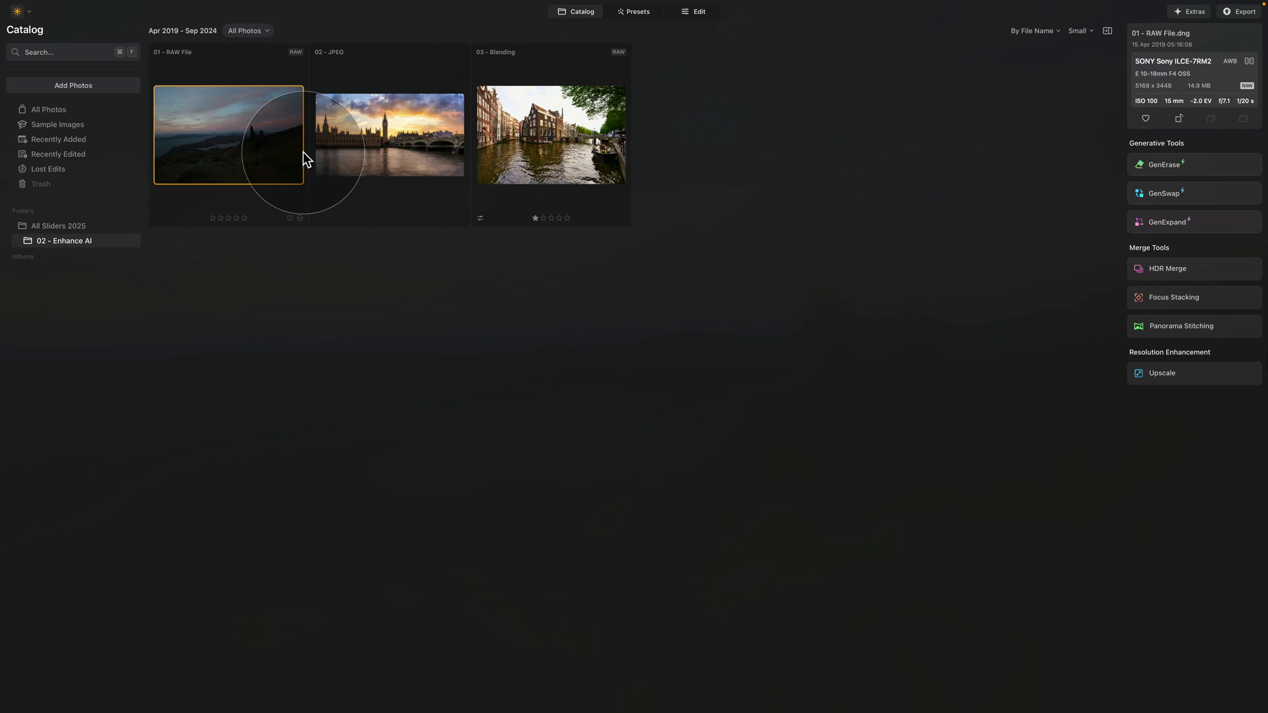
- Select the 01 - RAW File landscape thumbnail and open it in Edit
{"action": "left_click", "coordinate": [268, 138]}
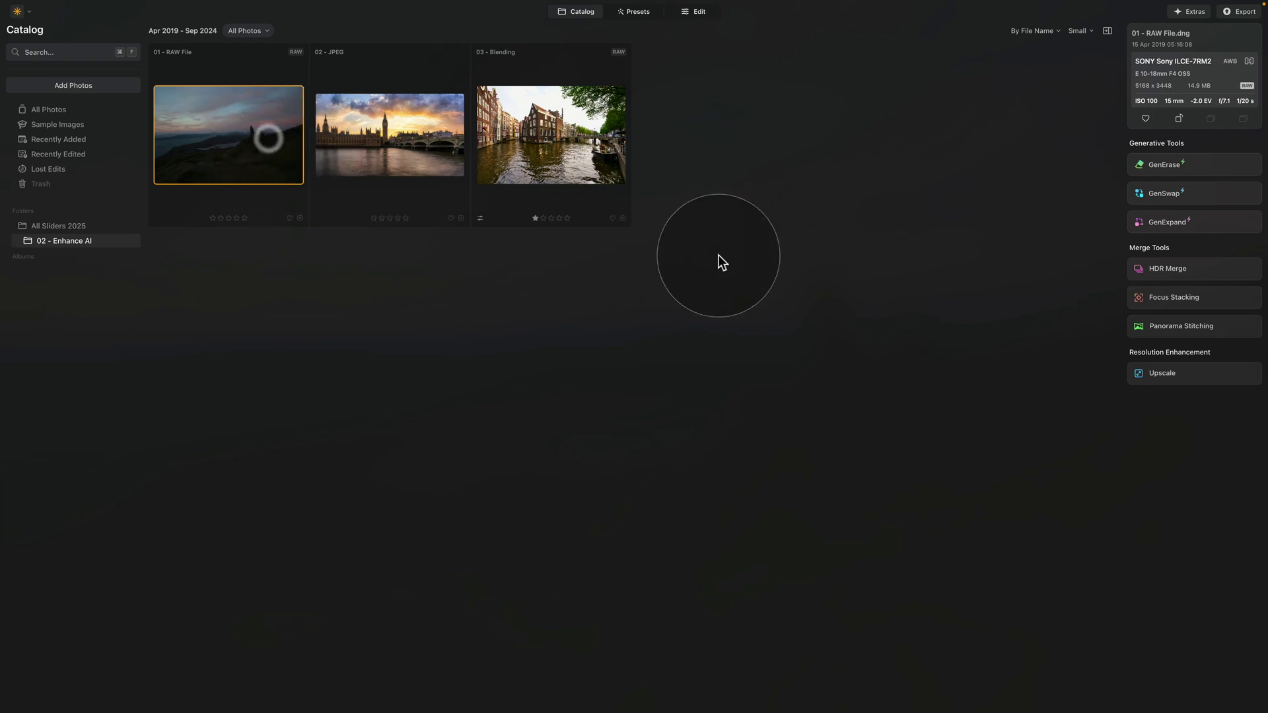
{"action": "left_click", "coordinate": [698, 14]}
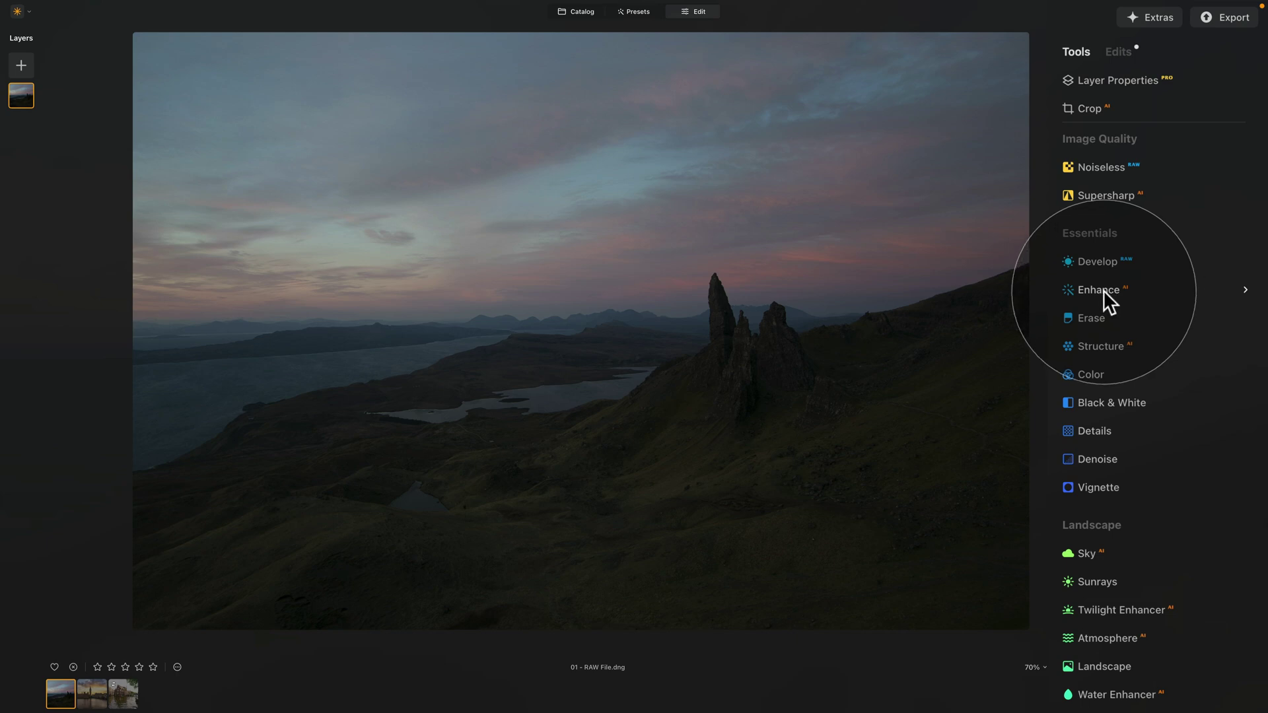
- Add Enhance to Favorites, then collapse and re-expand the Favorites group
{"action": "left_click", "coordinate": [1103, 290]}
{"action": "left_click", "coordinate": [1134, 301]}
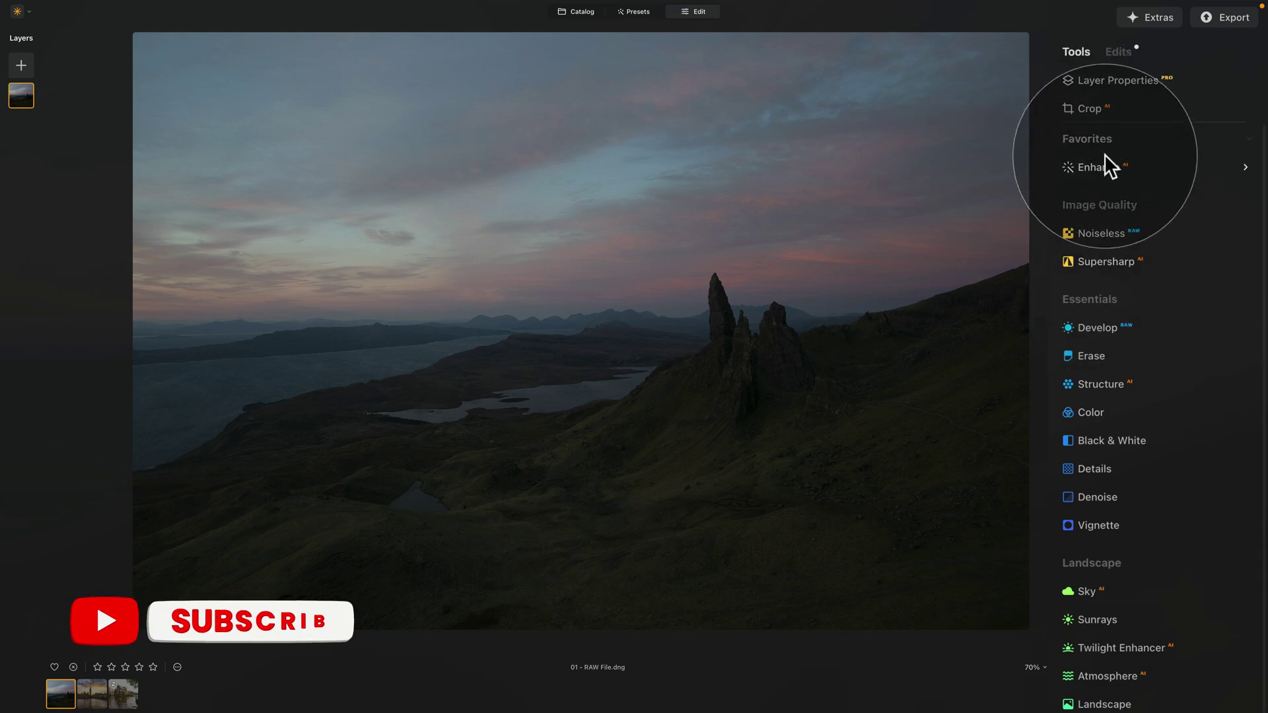
{"action": "left_click", "coordinate": [1085, 137]}
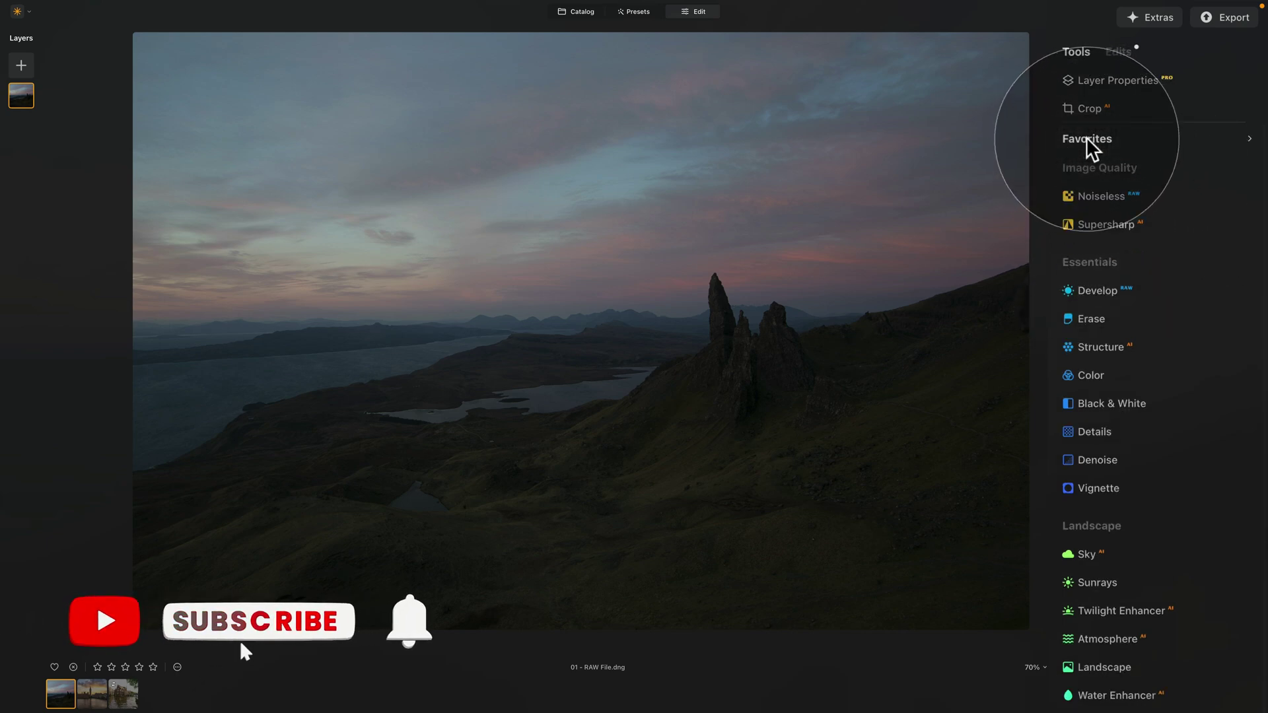
{"action": "left_click", "coordinate": [1086, 139]}
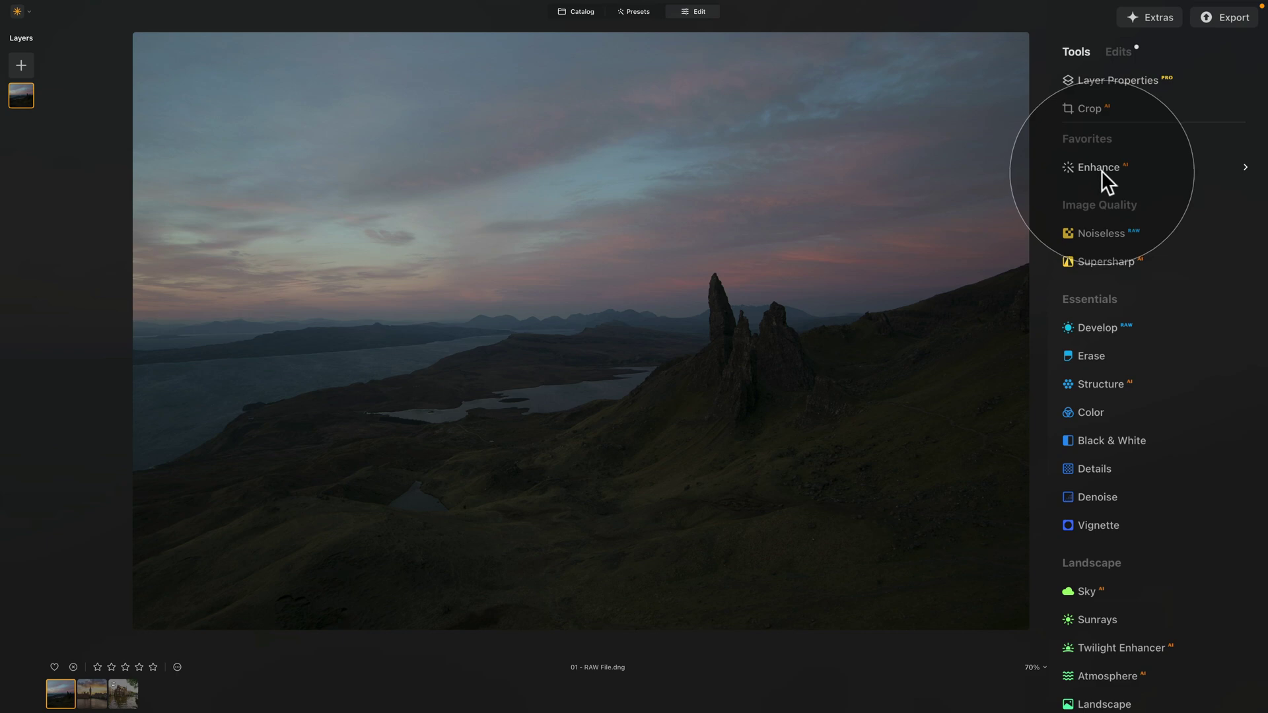
- Remove Enhance from Favorites and expand the Enhance tool under Essentials
{"action": "right_click", "coordinate": [1104, 163]}
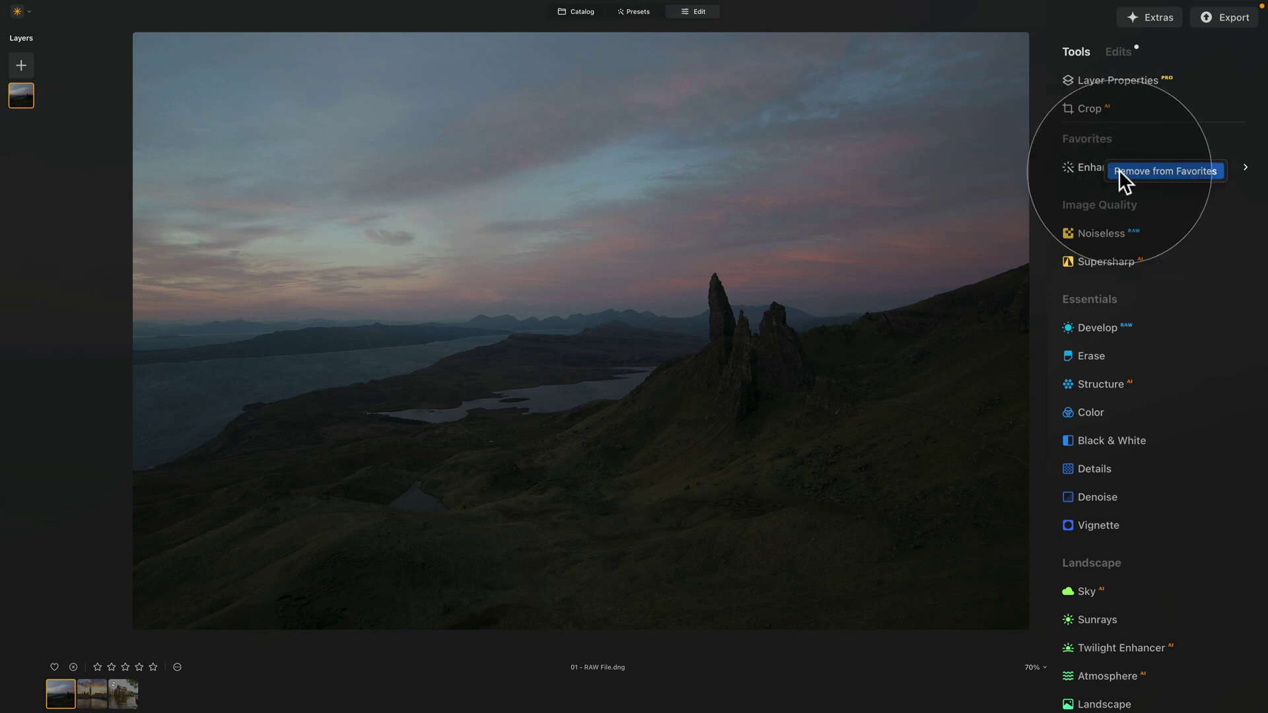
{"action": "left_click", "coordinate": [1120, 170]}
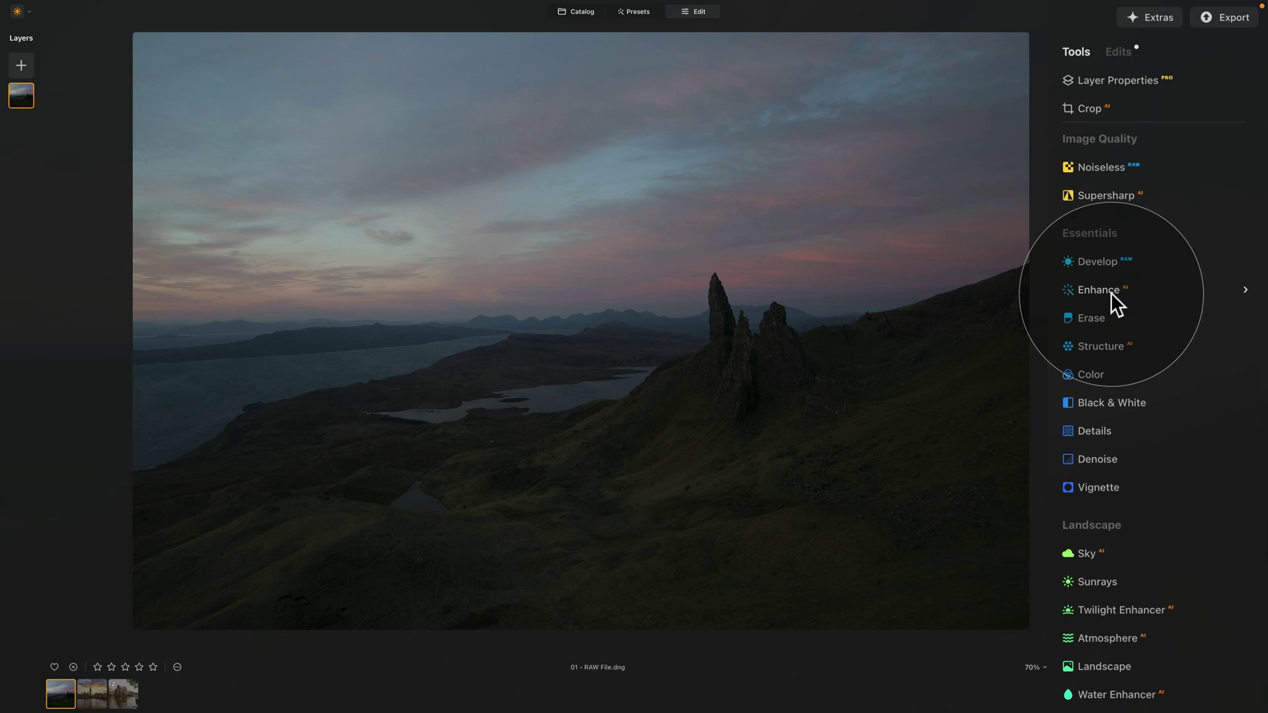
{"action": "left_click", "coordinate": [1111, 292]}
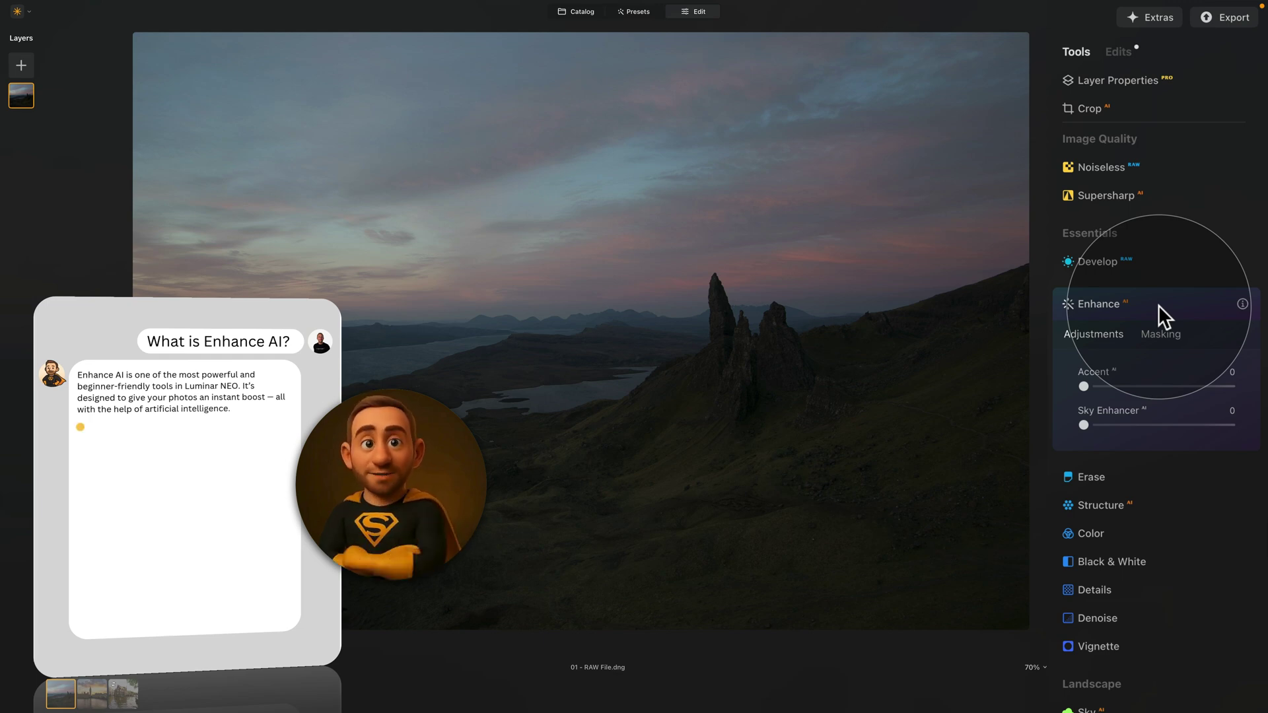
- Drag the Enhance AI Accent slider to 100 on the landscape
{"action": "left_click_drag", "start_coordinate": [1084, 386], "coordinate": [1249, 404]}
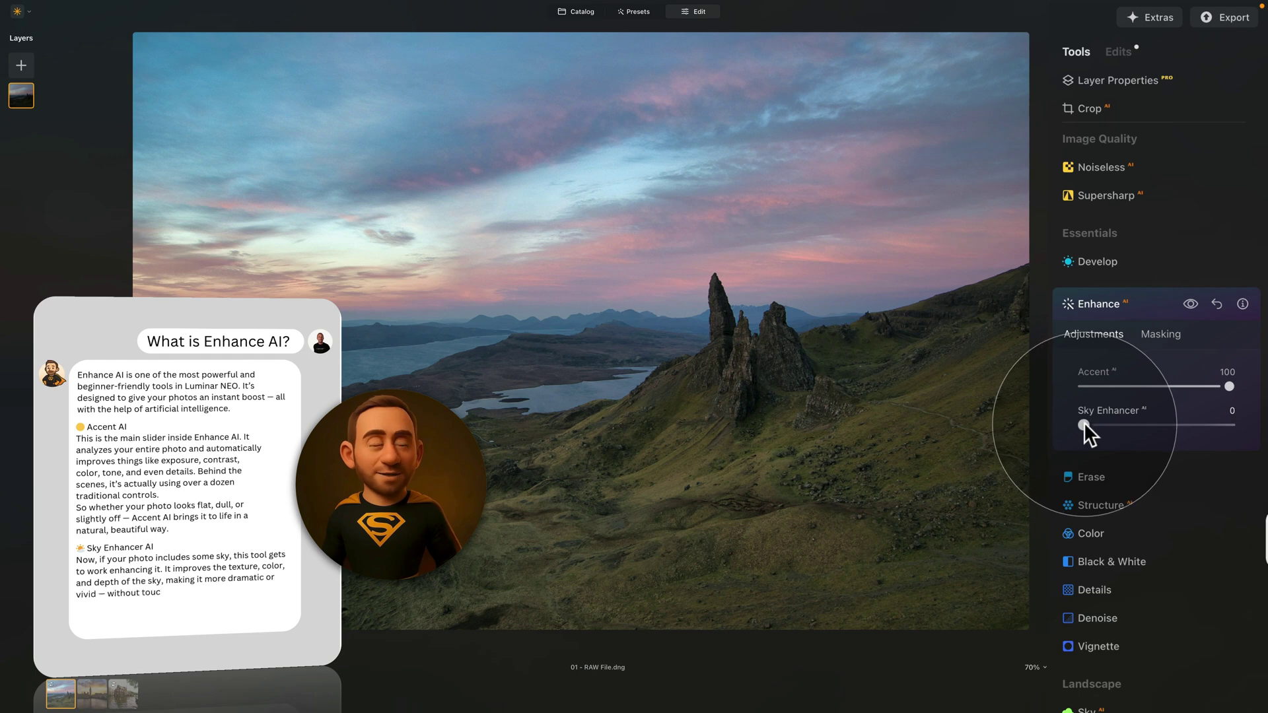
- Raise the Sky Enhancer slider to its maximum of 100 to test its effect
{"action": "mouse_move", "coordinate": [1084, 425]}
{"action": "left_mouse_down"}
{"action": "mouse_move", "coordinate": [1227, 425]}
{"action": "mouse_move", "coordinate": [1076, 433]}
{"action": "left_mouse_up"}
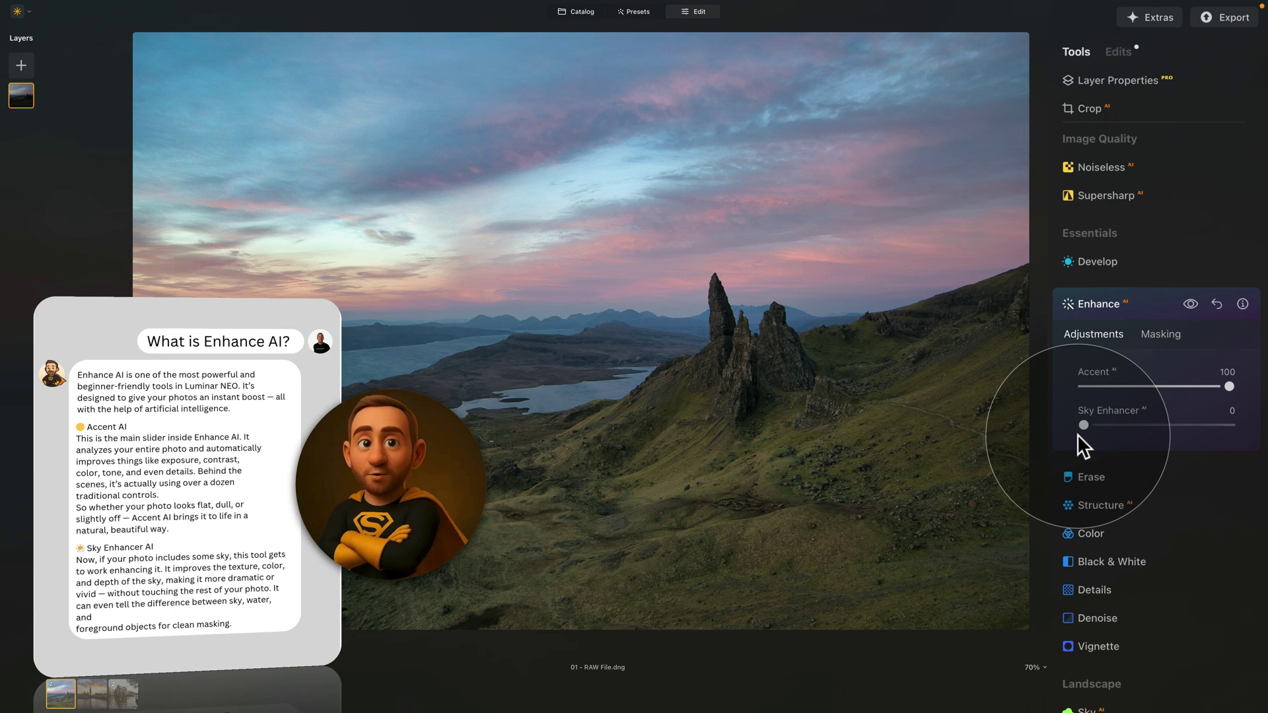
{"action": "left_click_drag", "start_coordinate": [1082, 425], "coordinate": [1228, 425]}
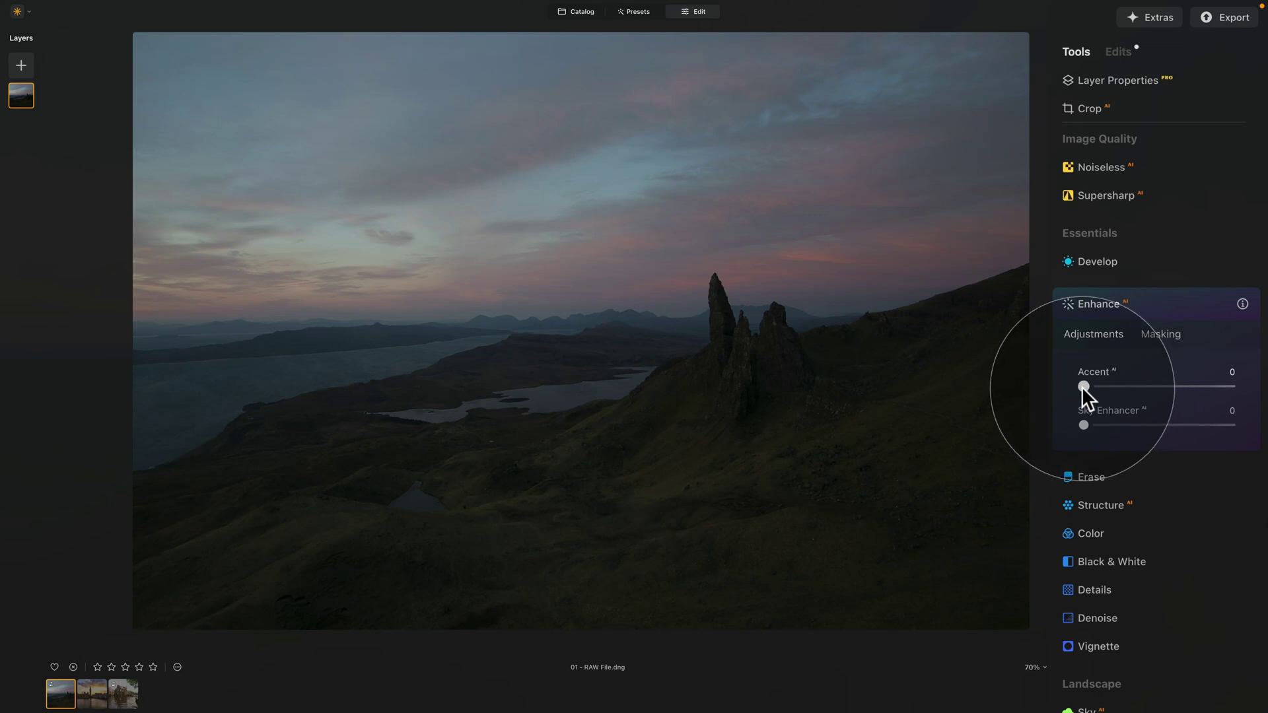
- Set Accent to 100 and try several Sky Enhancer strengths before settling at 40
{"action": "left_click_drag", "start_coordinate": [1081, 386], "coordinate": [1258, 403]}
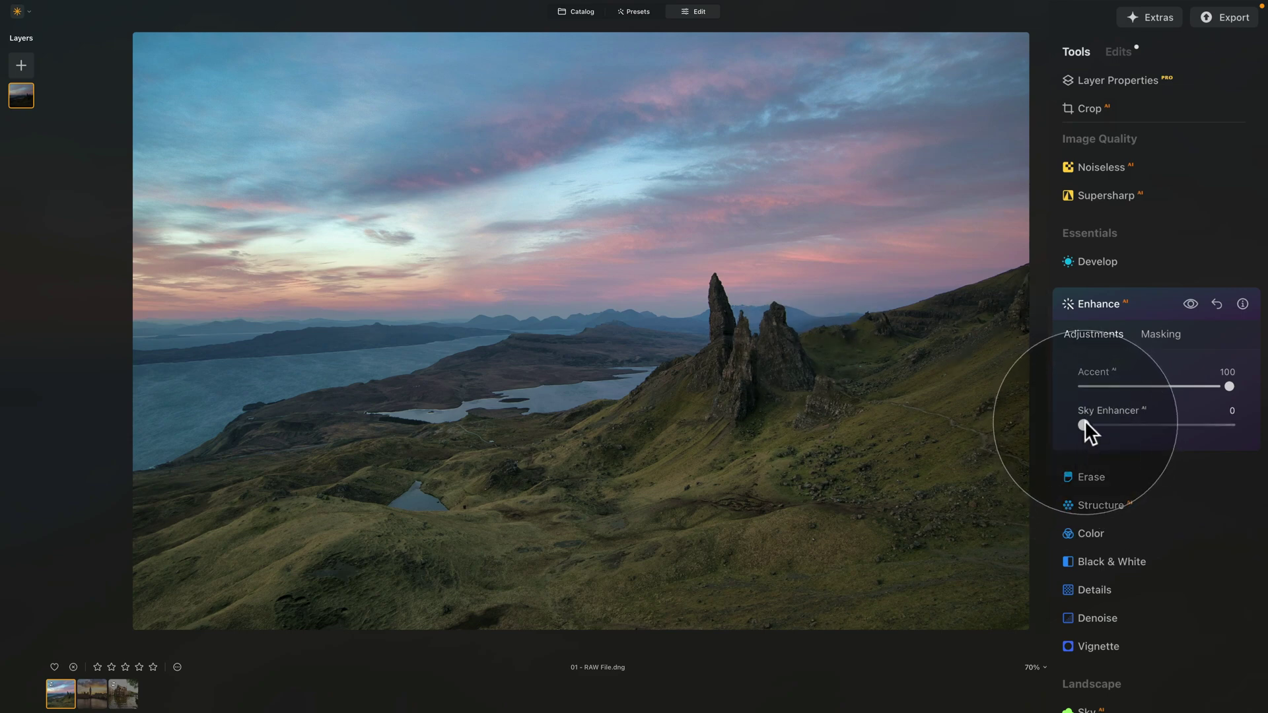
{"action": "left_click_drag", "start_coordinate": [1084, 424], "coordinate": [1106, 424]}
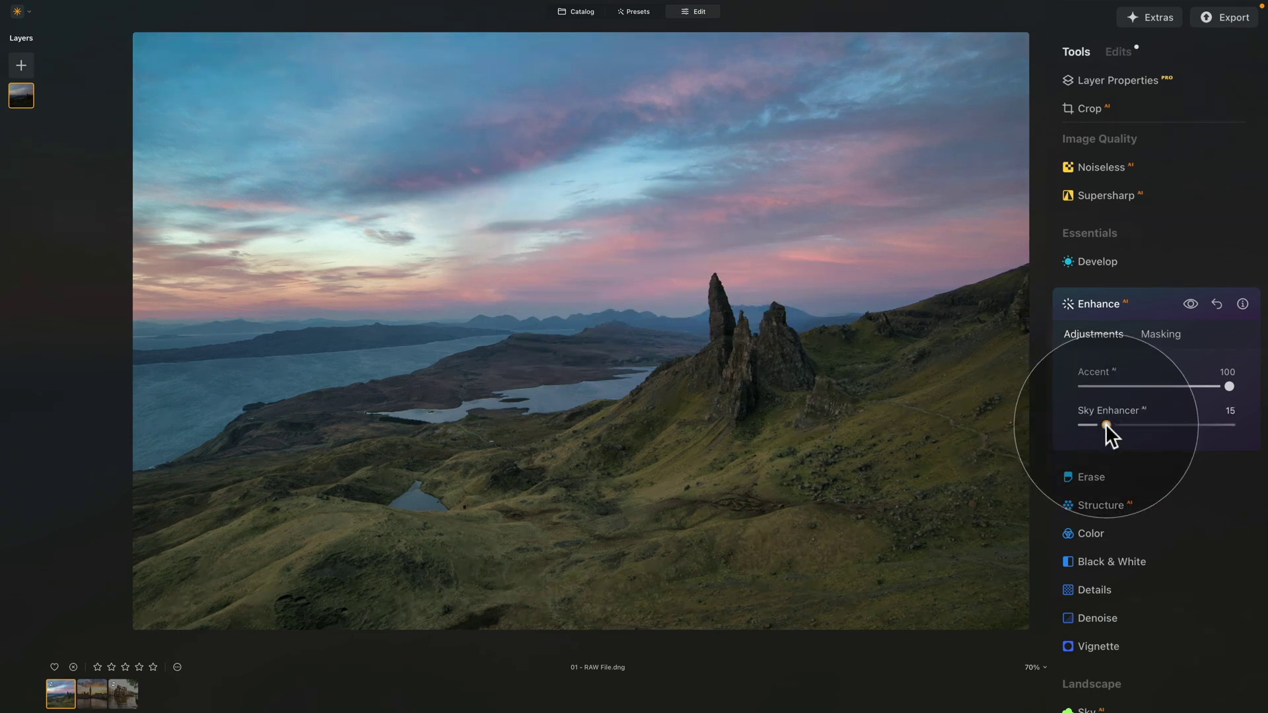
{"action": "left_click_drag", "start_coordinate": [1106, 425], "coordinate": [1172, 425]}
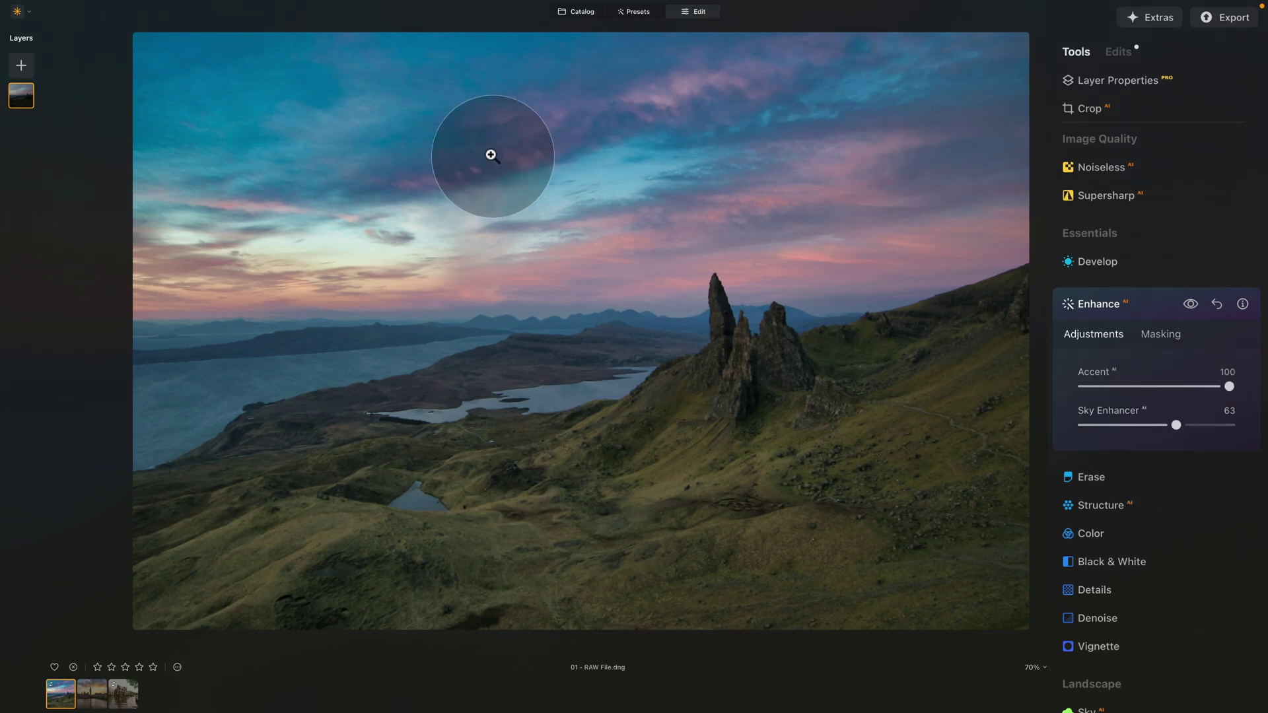
{"action": "left_click_drag", "start_coordinate": [1172, 427], "coordinate": [1226, 423]}
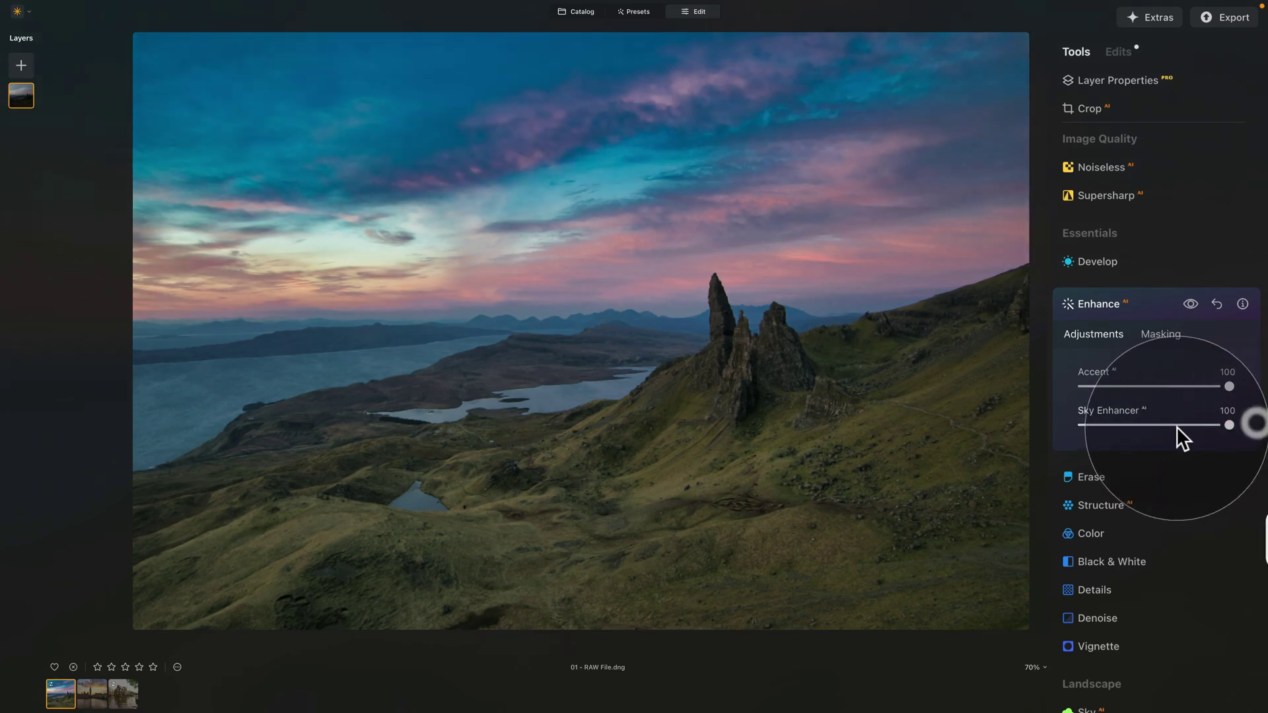
{"action": "left_click", "coordinate": [1104, 425]}
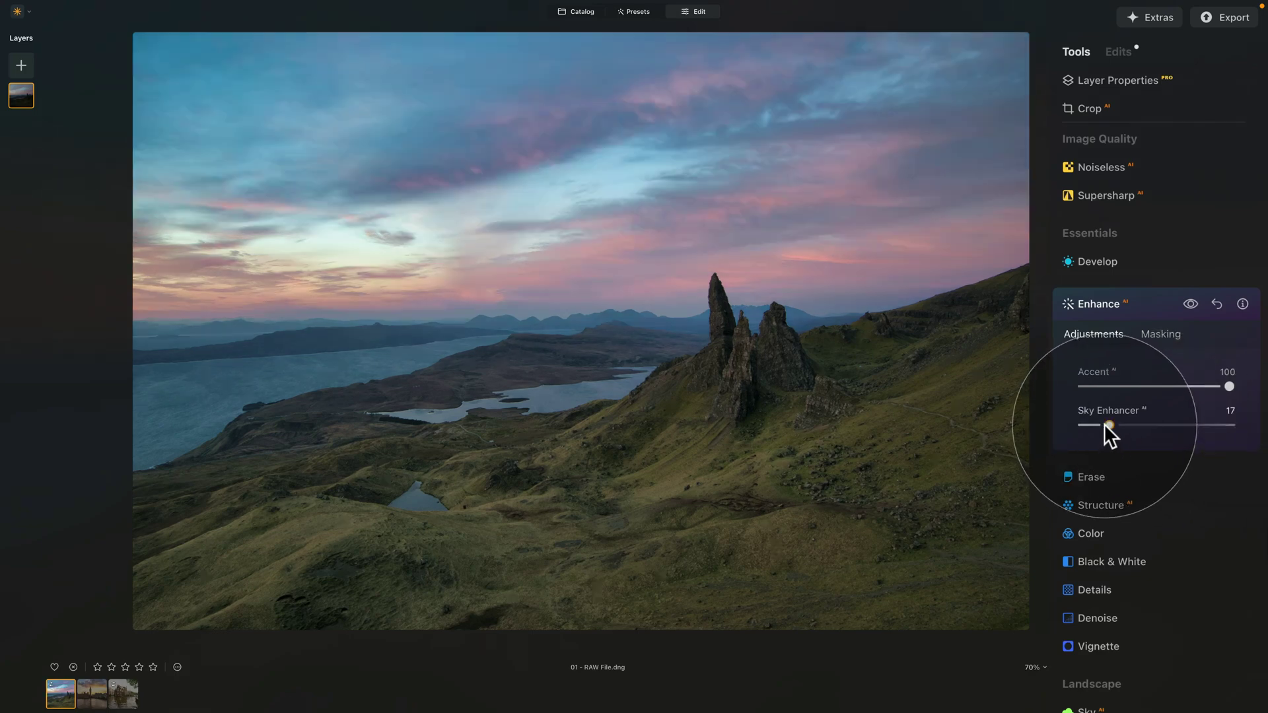
{"action": "left_click_drag", "start_coordinate": [1110, 426], "coordinate": [1144, 426]}
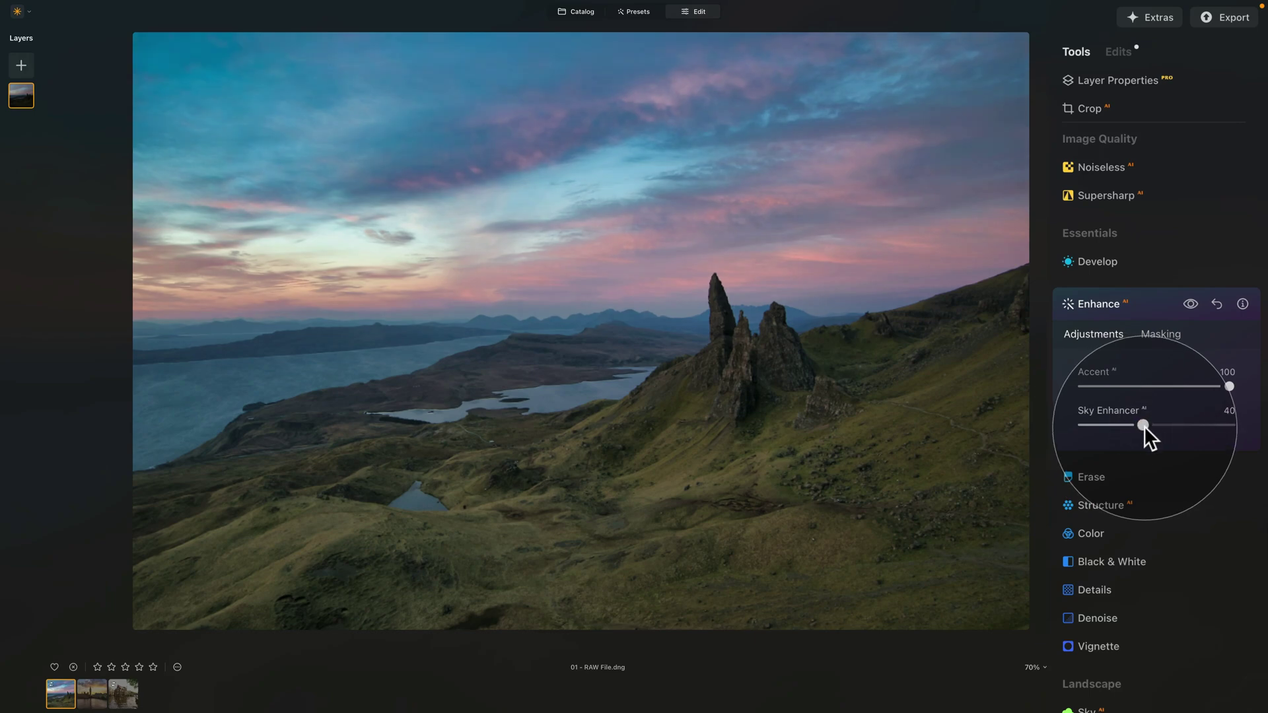
- Reset both sliders, then set Accent to 54 and Sky Enhancer to 33
{"action": "double_click", "coordinate": [1106, 408]}
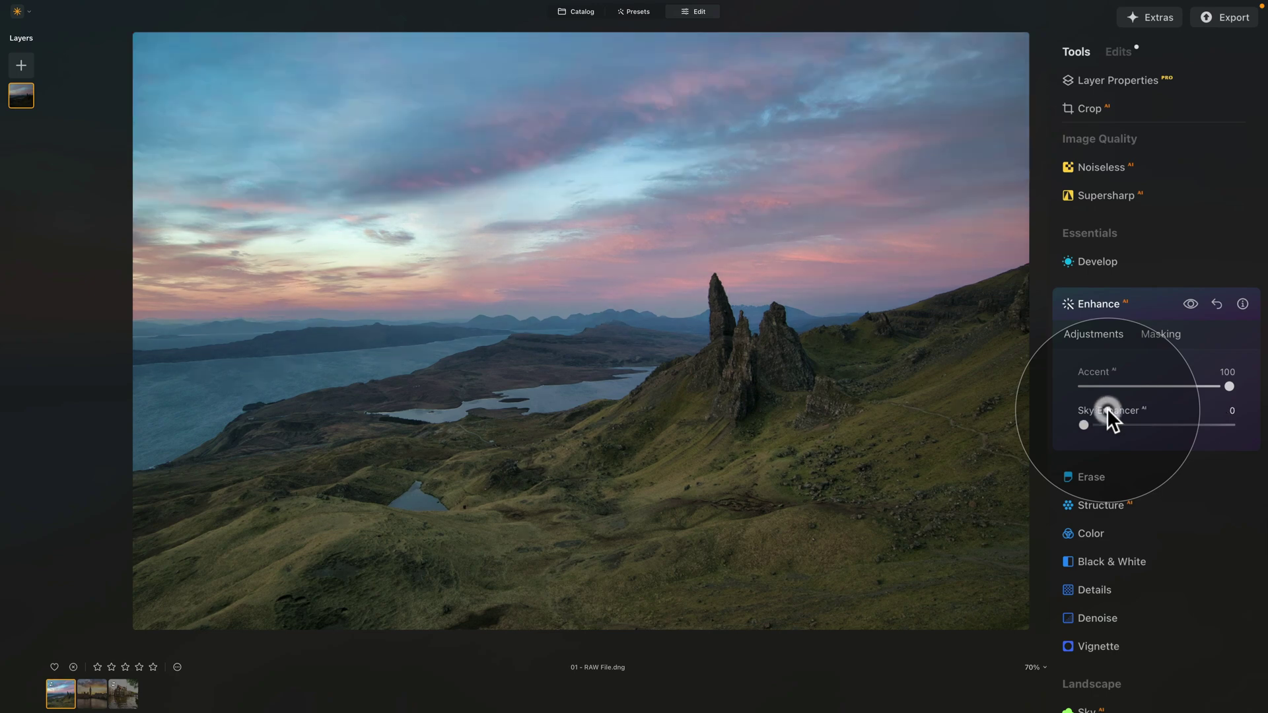
{"action": "double_click", "coordinate": [1099, 370]}
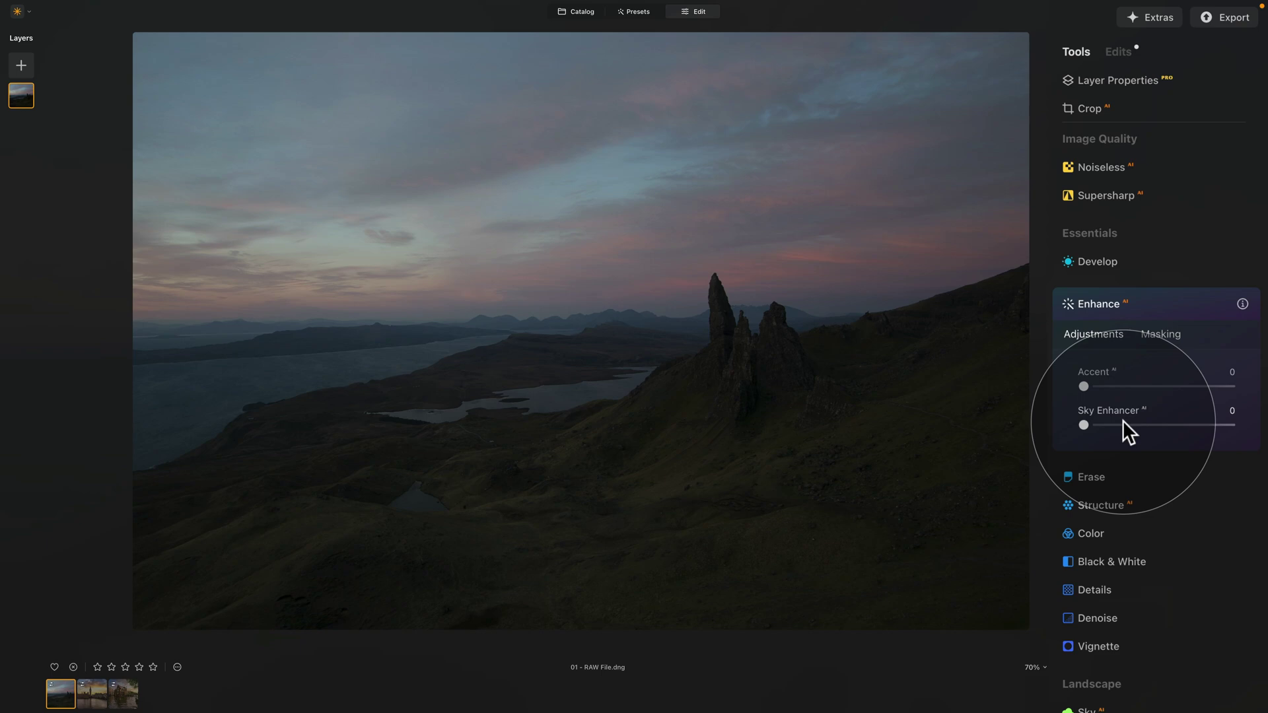
{"action": "left_click_drag", "start_coordinate": [1135, 383], "coordinate": [1161, 386]}
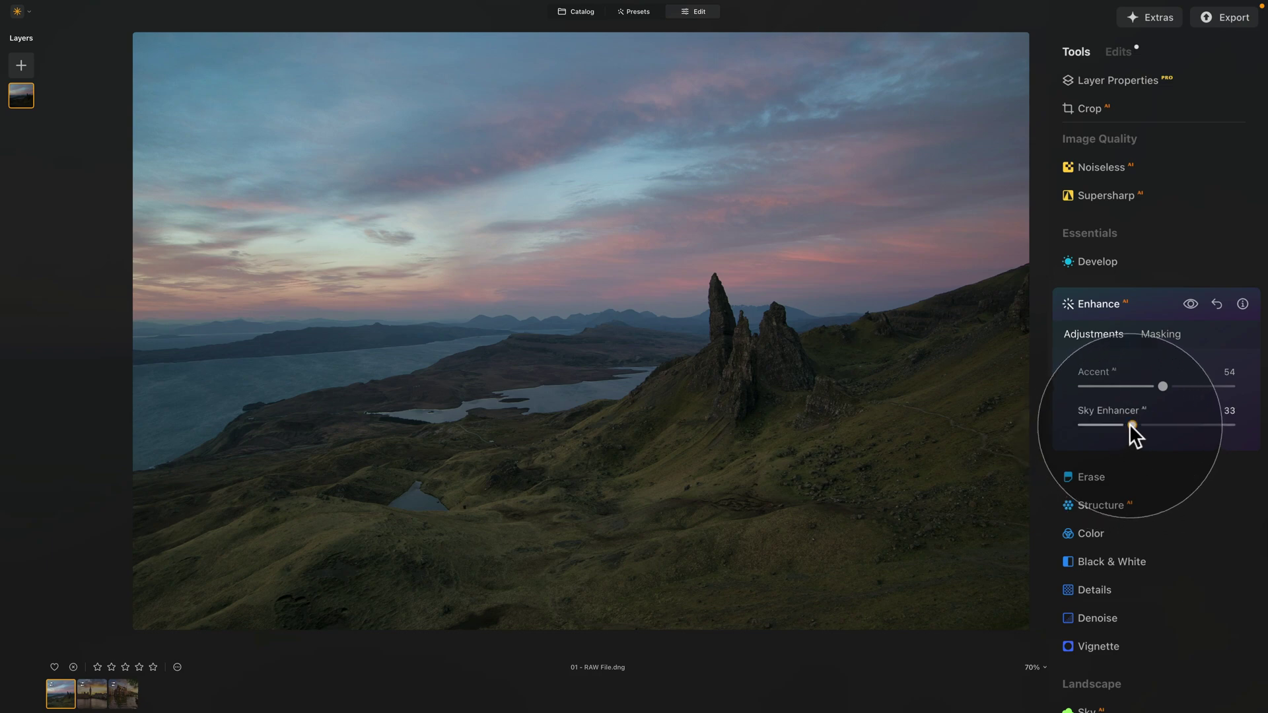
{"action": "left_click_drag", "start_coordinate": [1083, 425], "coordinate": [1130, 424]}
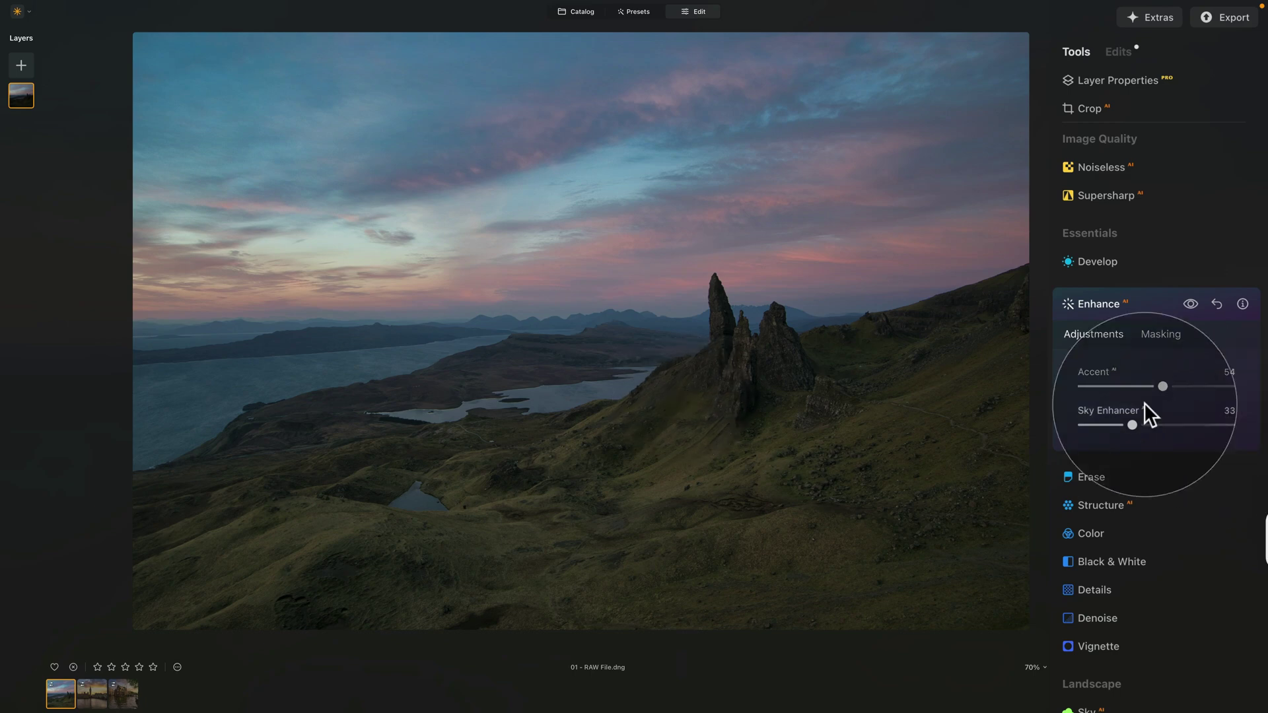
- Reopen Enhance, raise Accent to about 50, and show its Masking options
{"action": "left_click", "coordinate": [1119, 306]}
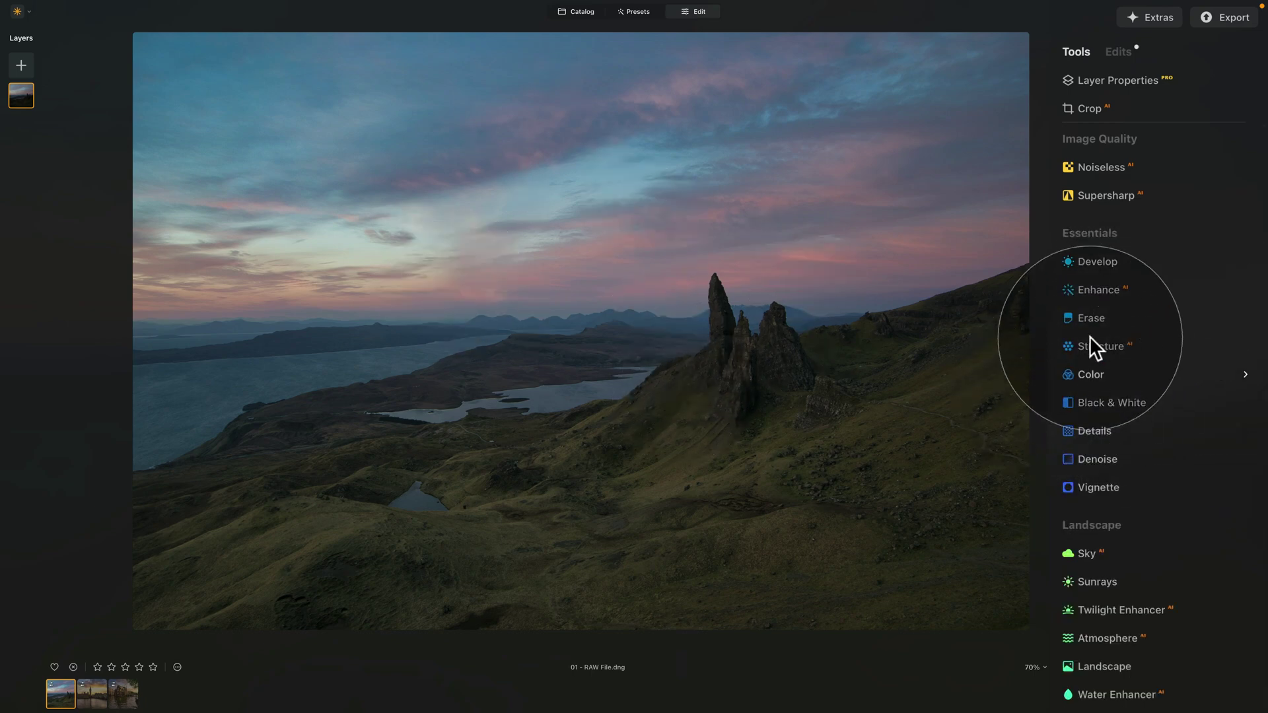
{"action": "left_click", "coordinate": [1106, 287]}
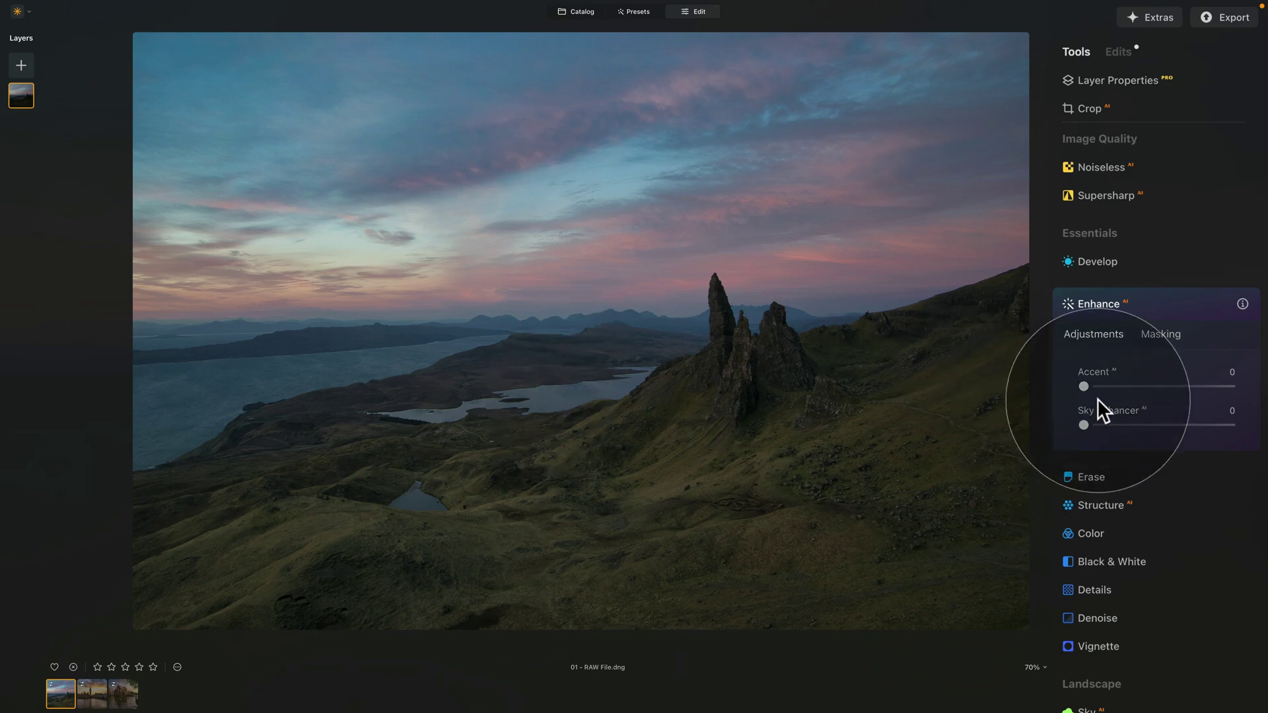
{"action": "left_click_drag", "start_coordinate": [1084, 386], "coordinate": [1160, 390]}
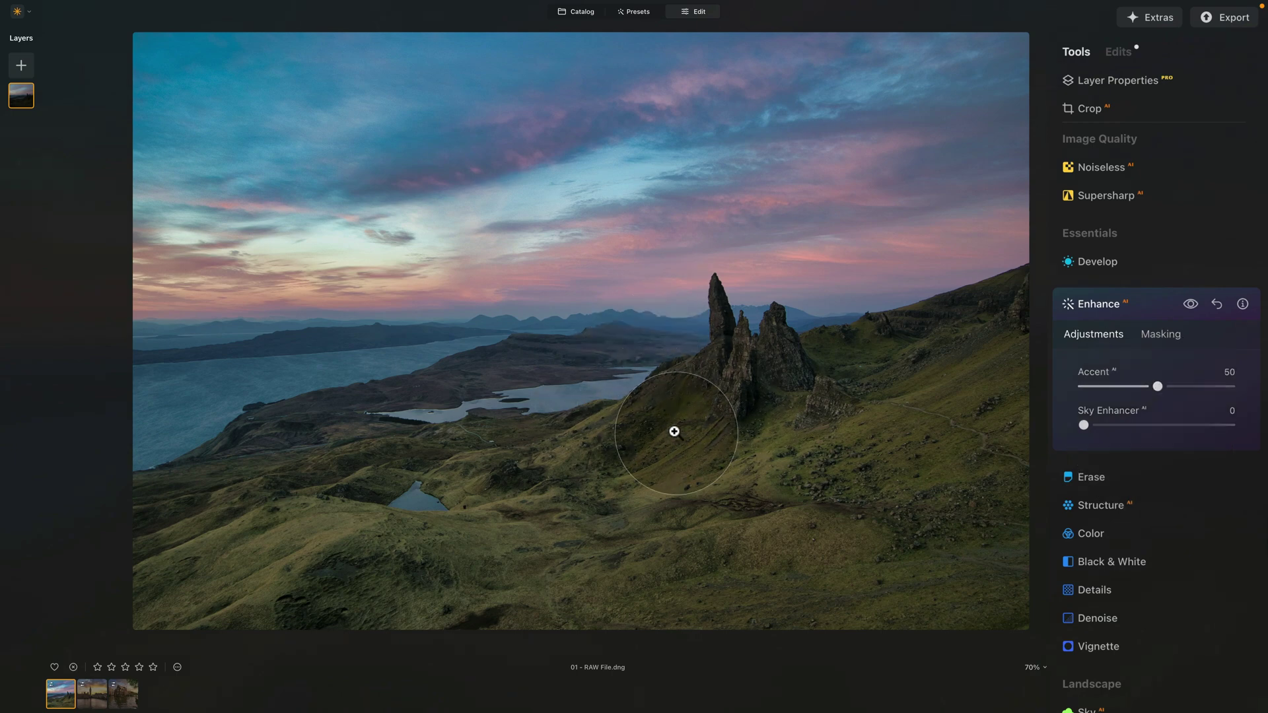
{"action": "left_click", "coordinate": [1159, 333]}
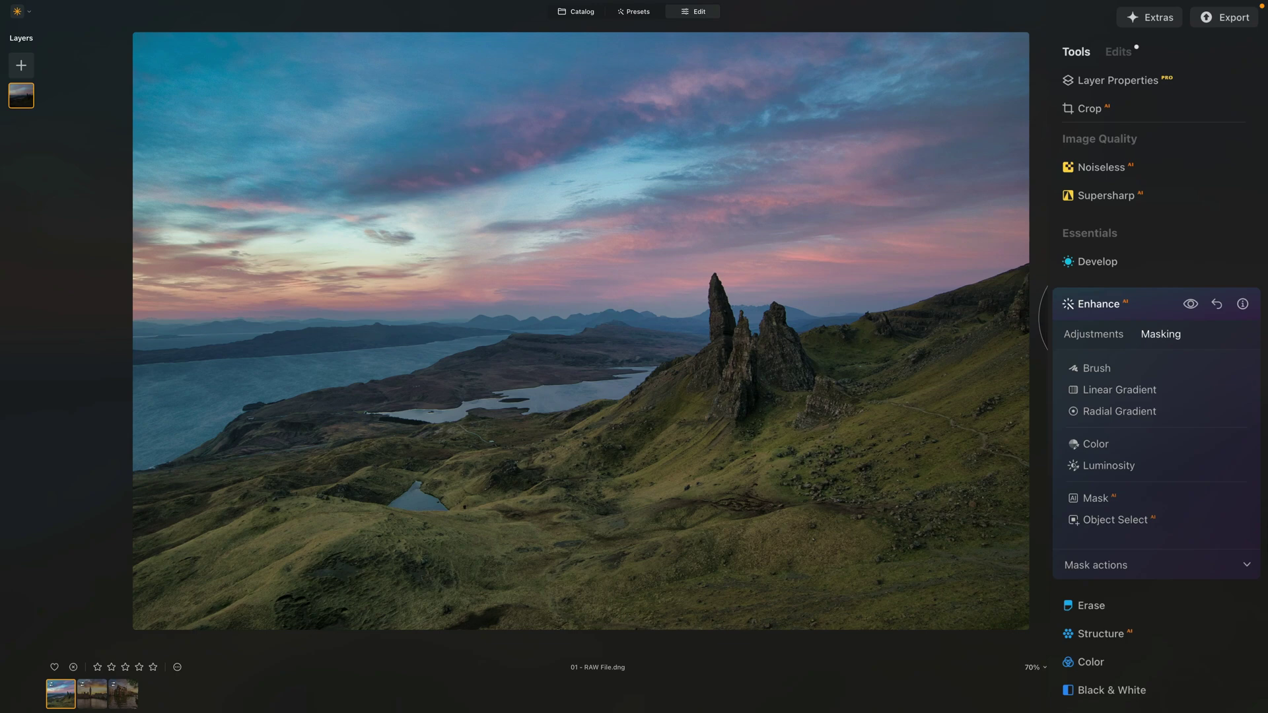
- Mask the sky with Mask AI, then invert the mask so it covers the land
{"action": "left_click", "coordinate": [1092, 500]}
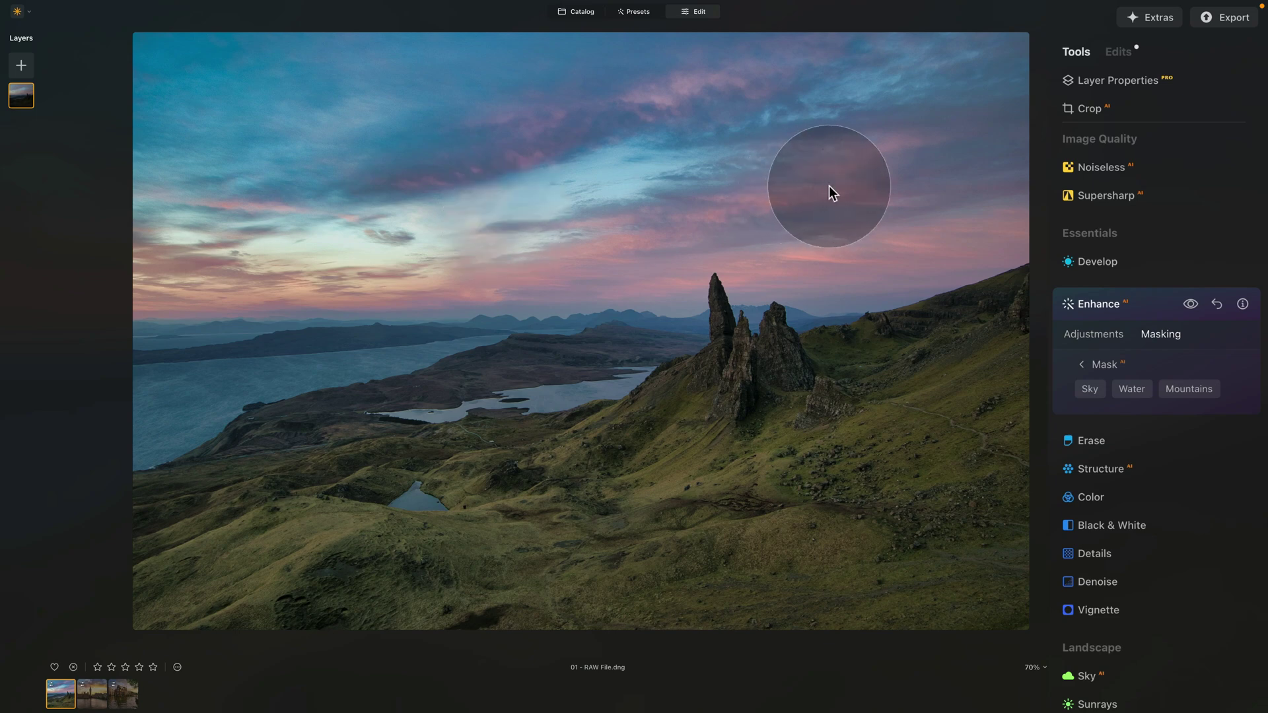
{"action": "left_click", "coordinate": [1089, 388]}
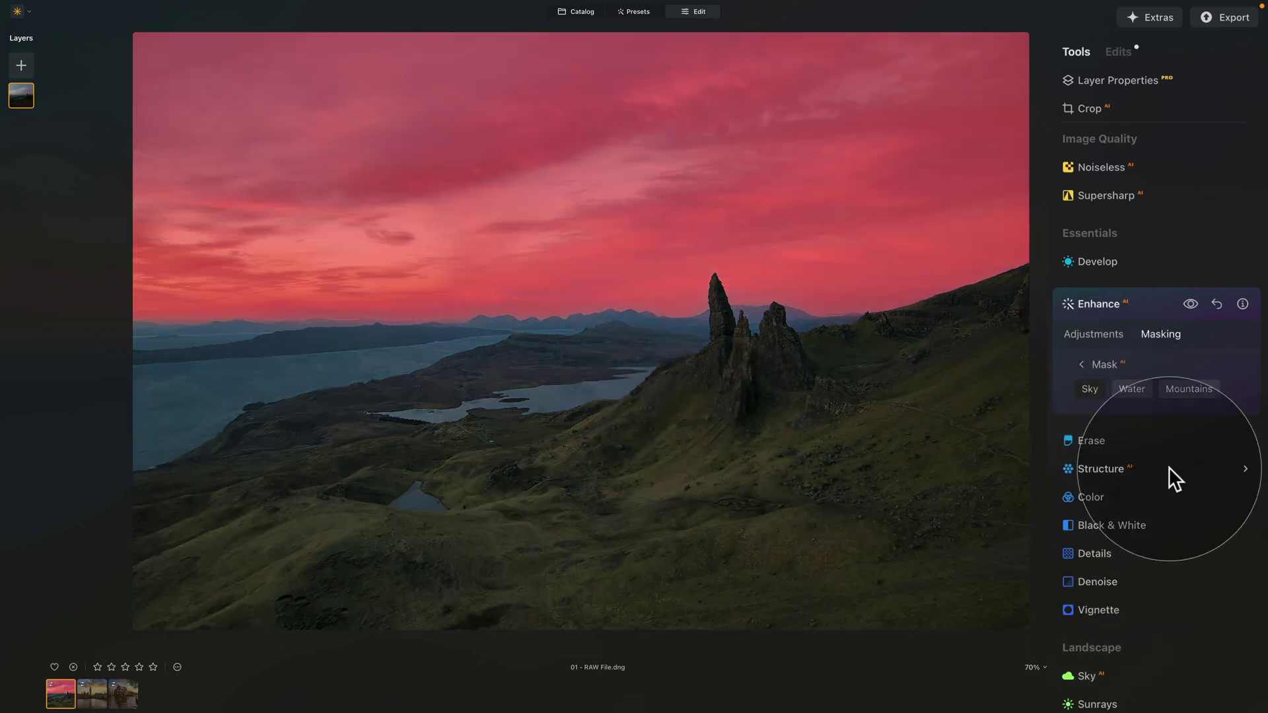
{"action": "left_click", "coordinate": [1080, 364]}
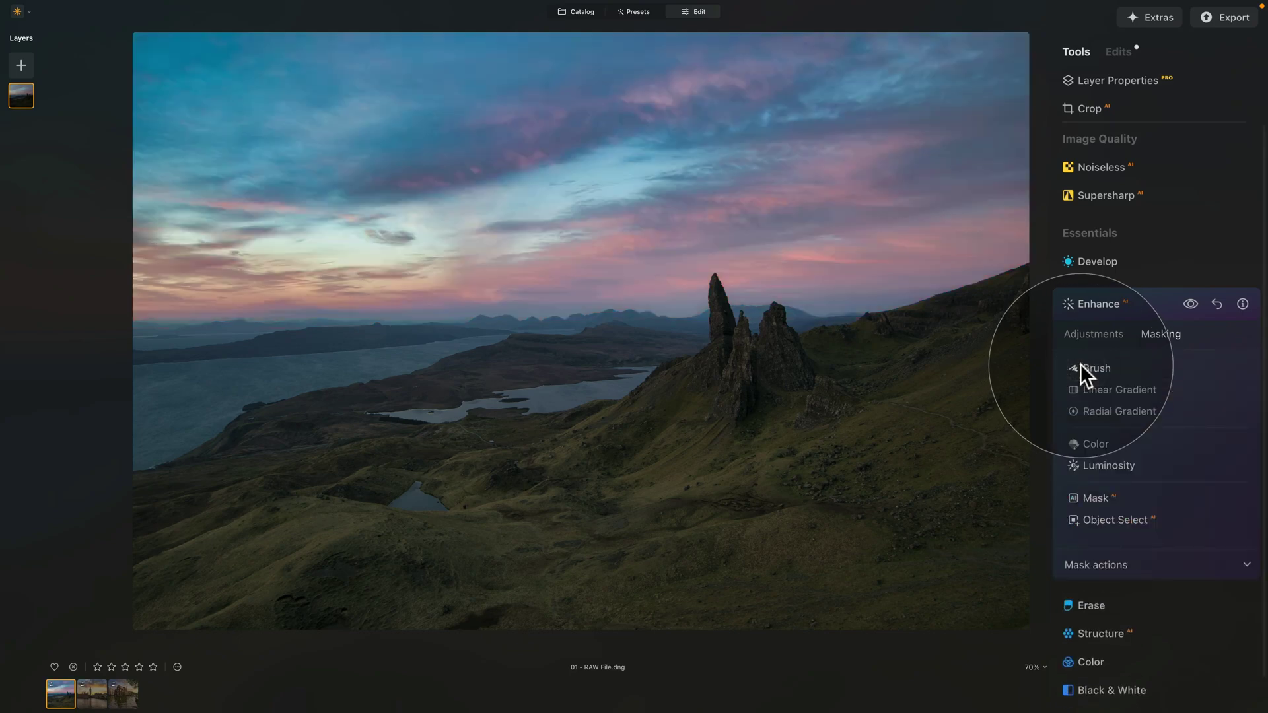
{"action": "left_click", "coordinate": [1139, 562]}
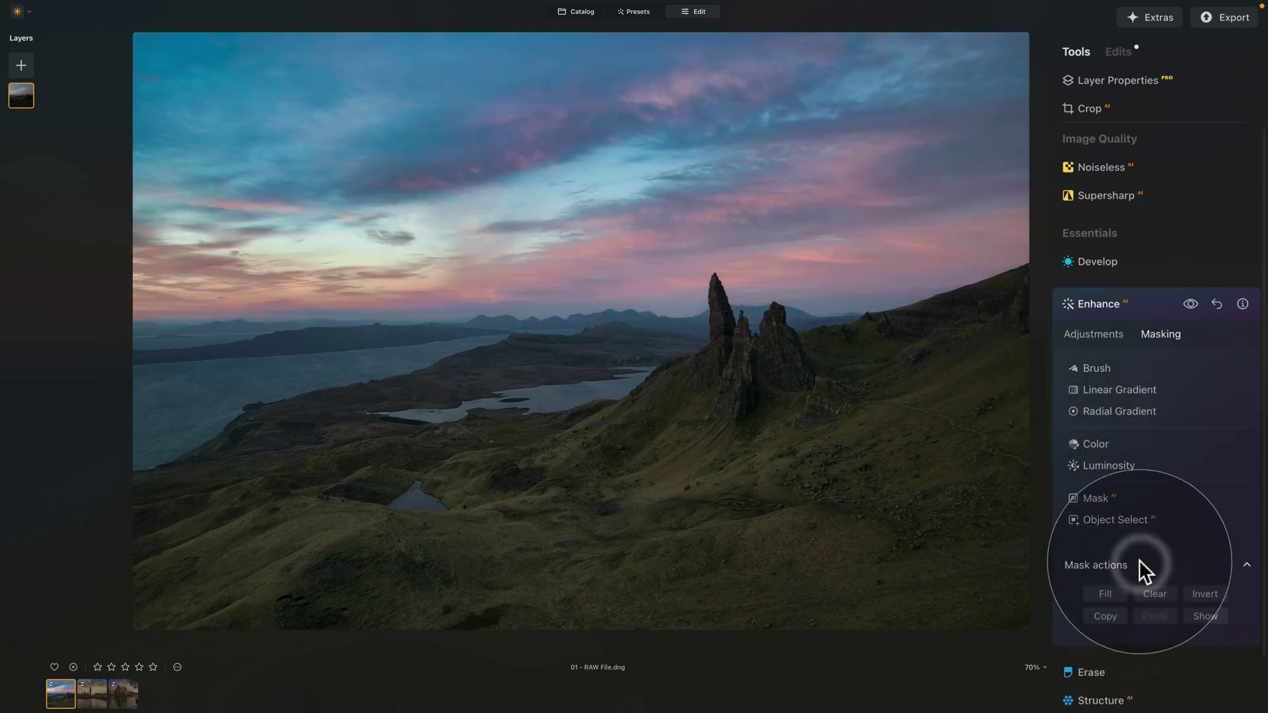
{"action": "left_click", "coordinate": [1198, 594]}
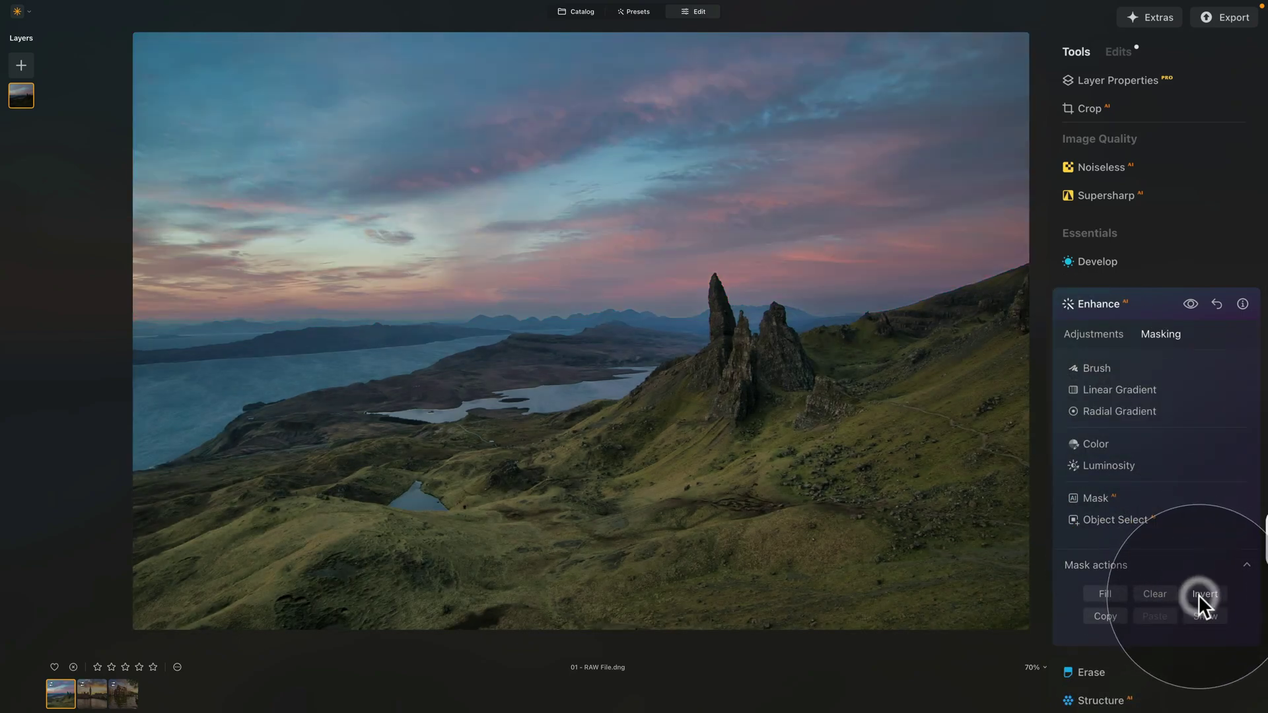
- Check the inverted land mask with the overlay, then raise its Accent to 61
{"action": "left_click", "coordinate": [1207, 616]}
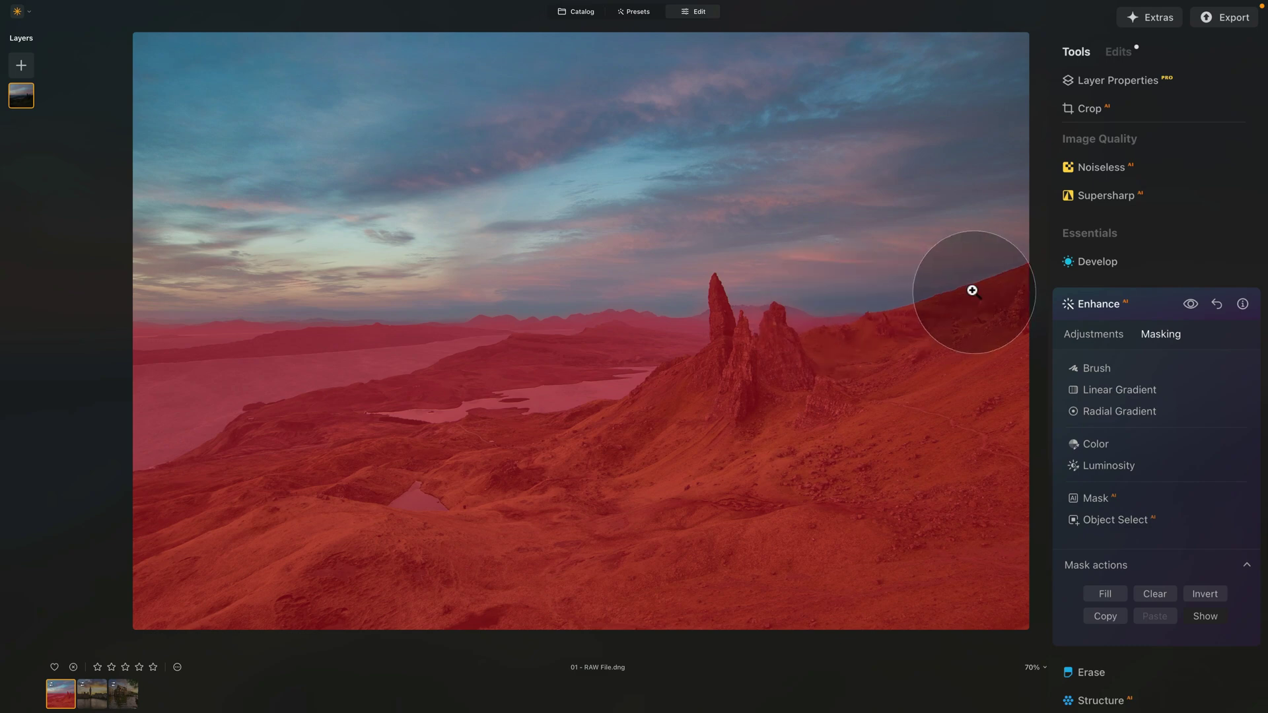
{"action": "left_click", "coordinate": [1200, 593]}
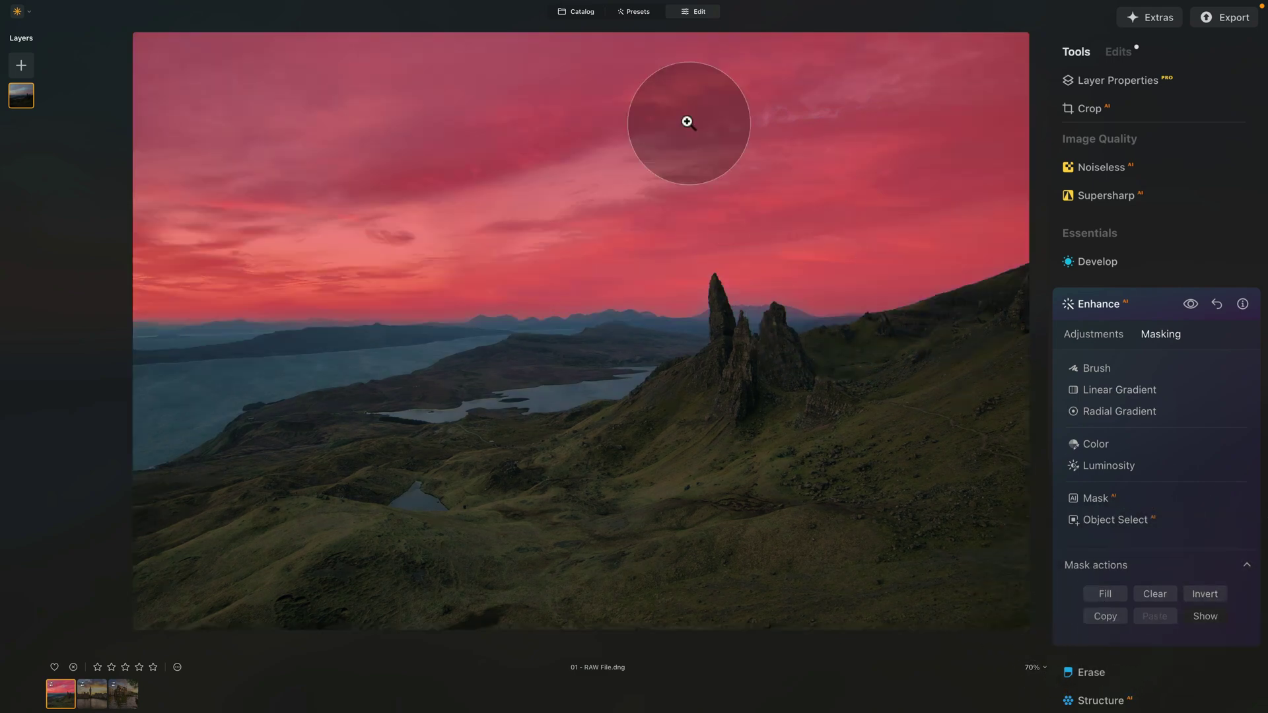
{"action": "left_click", "coordinate": [1202, 594]}
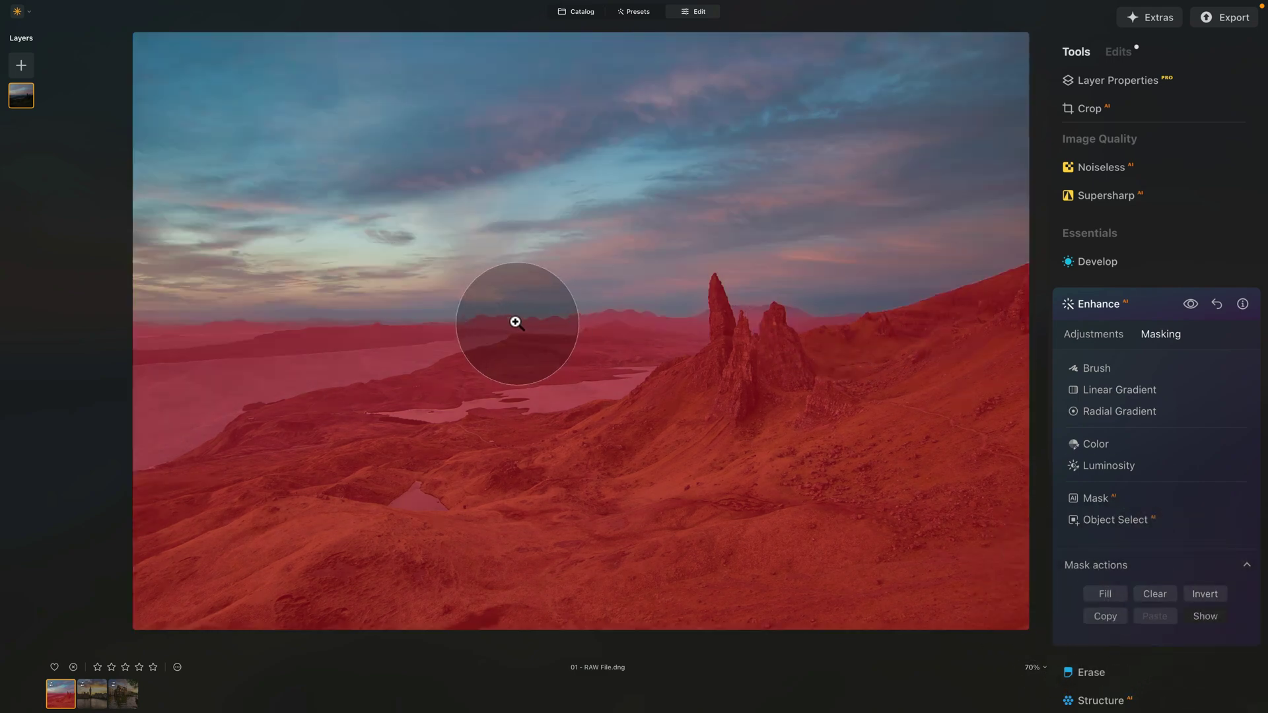
{"action": "left_click", "coordinate": [1212, 621]}
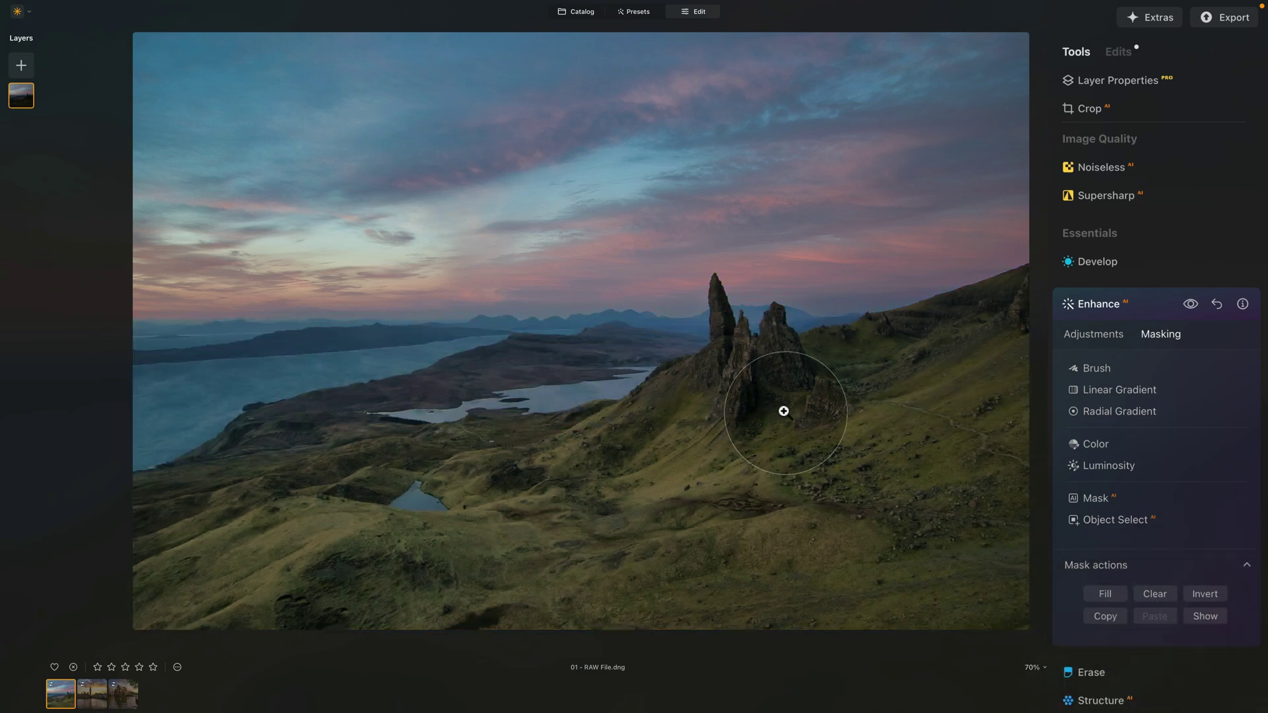
{"action": "left_click", "coordinate": [1095, 333]}
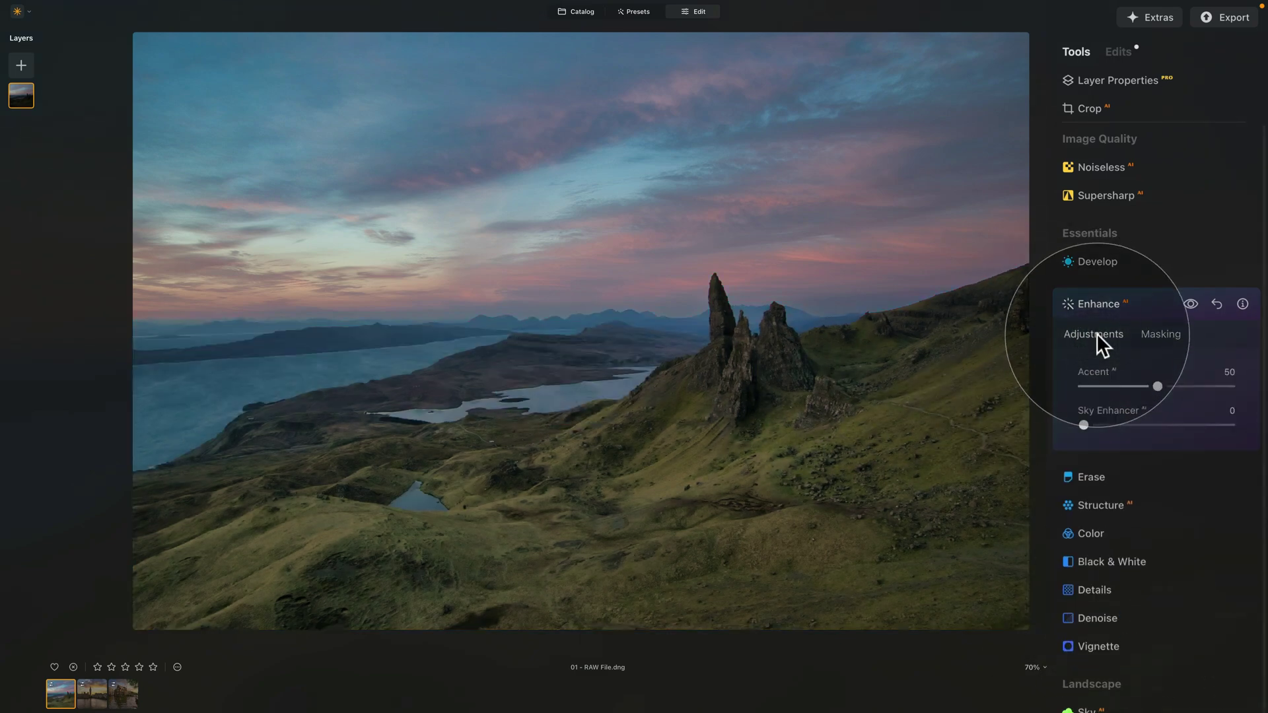
{"action": "mouse_move", "coordinate": [1158, 385]}
{"action": "left_mouse_down"}
{"action": "mouse_move", "coordinate": [1130, 387]}
{"action": "mouse_move", "coordinate": [1173, 388]}
{"action": "left_mouse_up"}
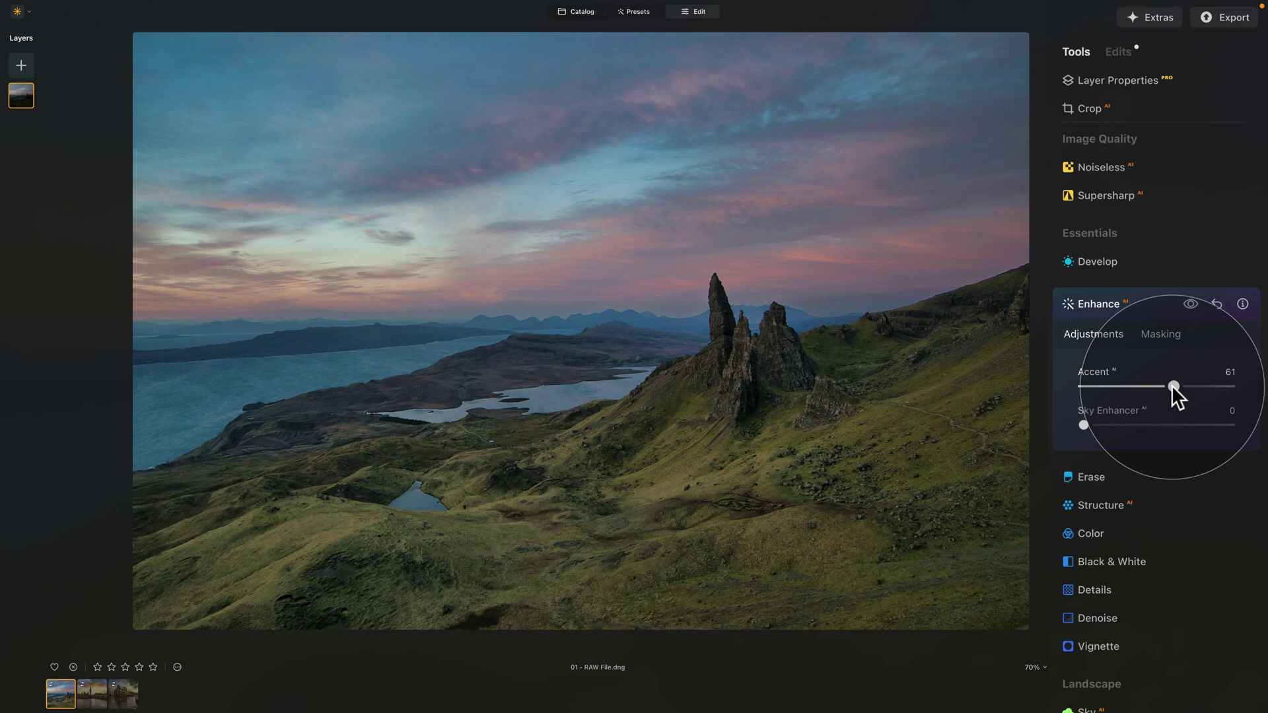
- Compare the landscape with and without Enhance, reset Enhance, and view its description
{"action": "left_click", "coordinate": [1191, 301]}
{"action": "left_click", "coordinate": [1191, 301]}
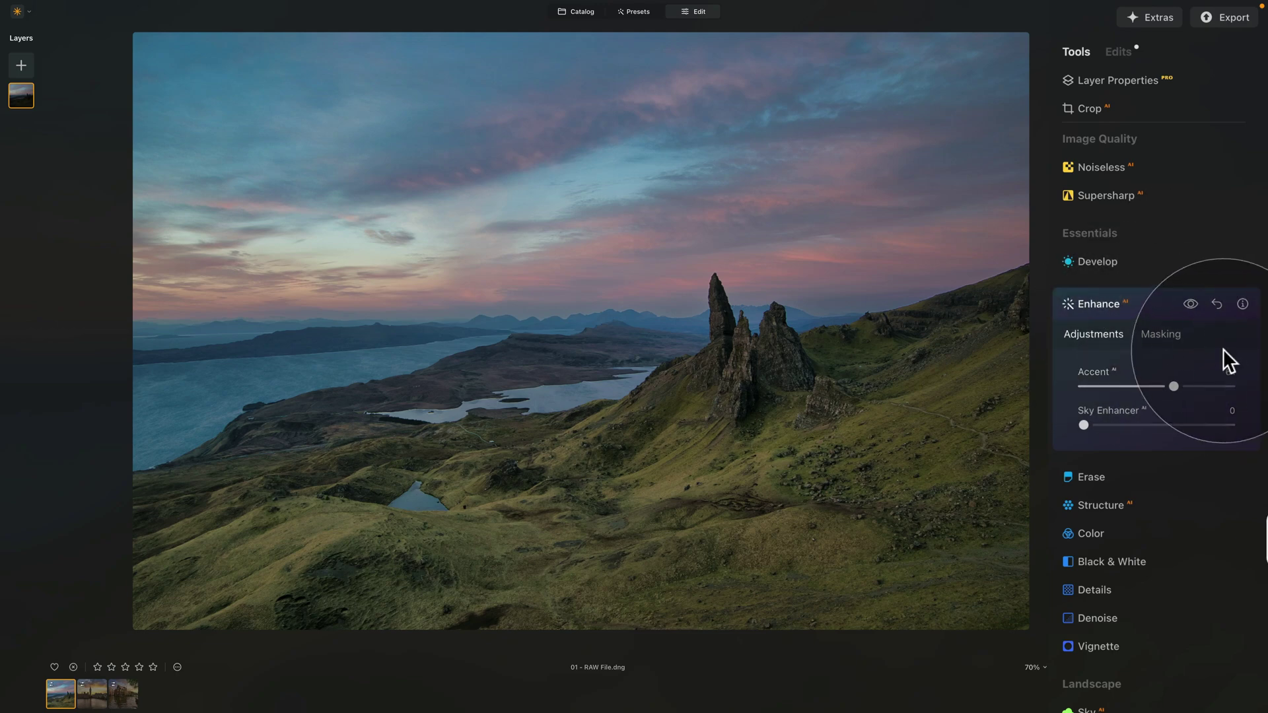
{"action": "left_click", "coordinate": [1215, 304]}
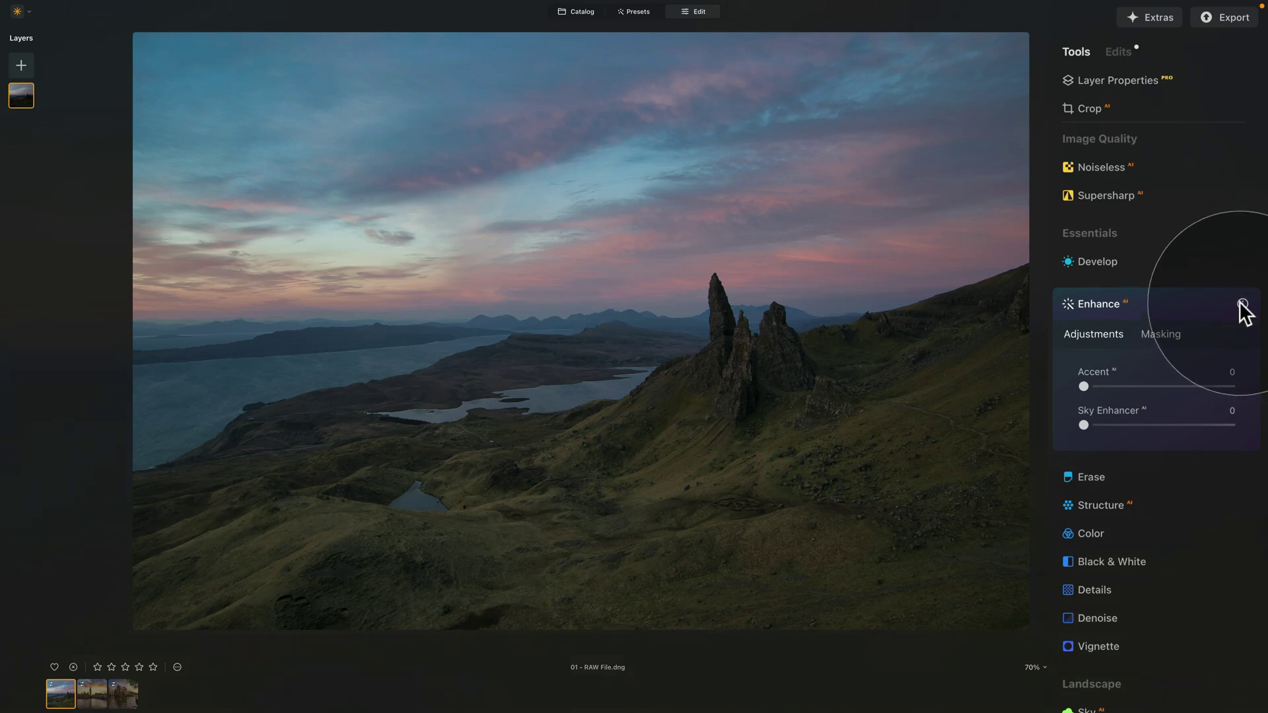
{"action": "left_click", "coordinate": [1241, 303]}
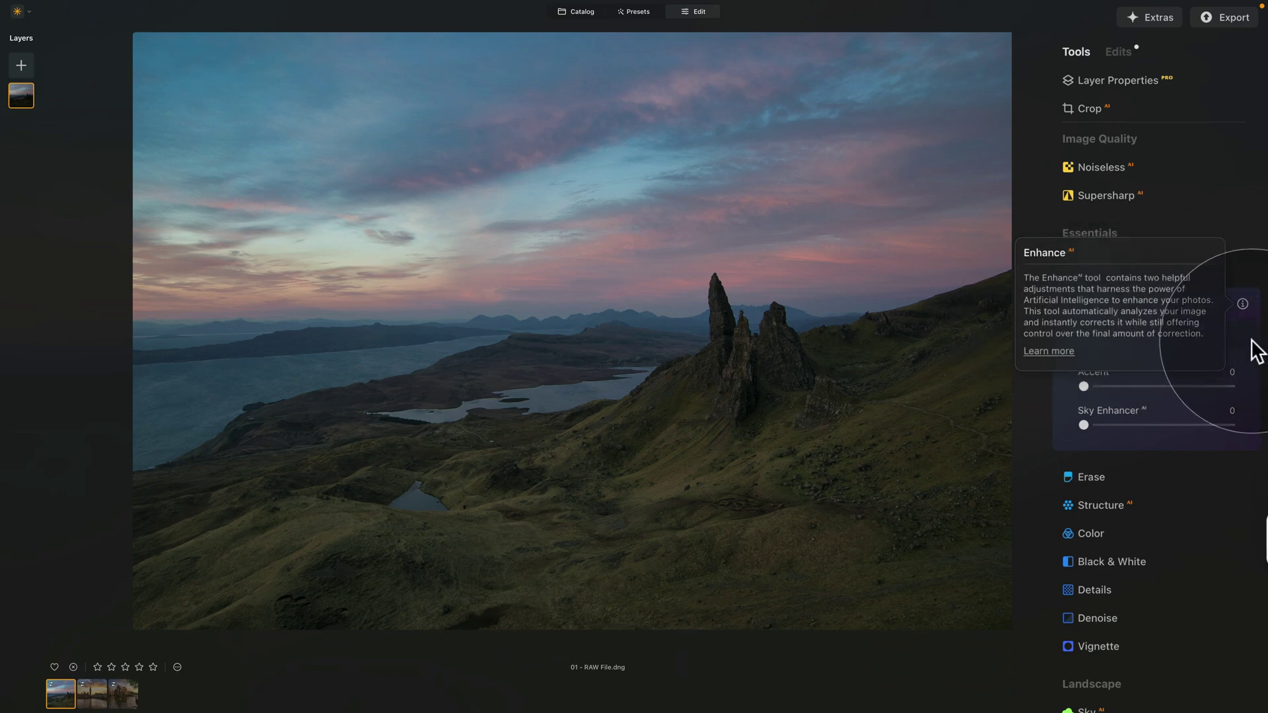
{"action": "left_click", "coordinate": [1243, 304]}
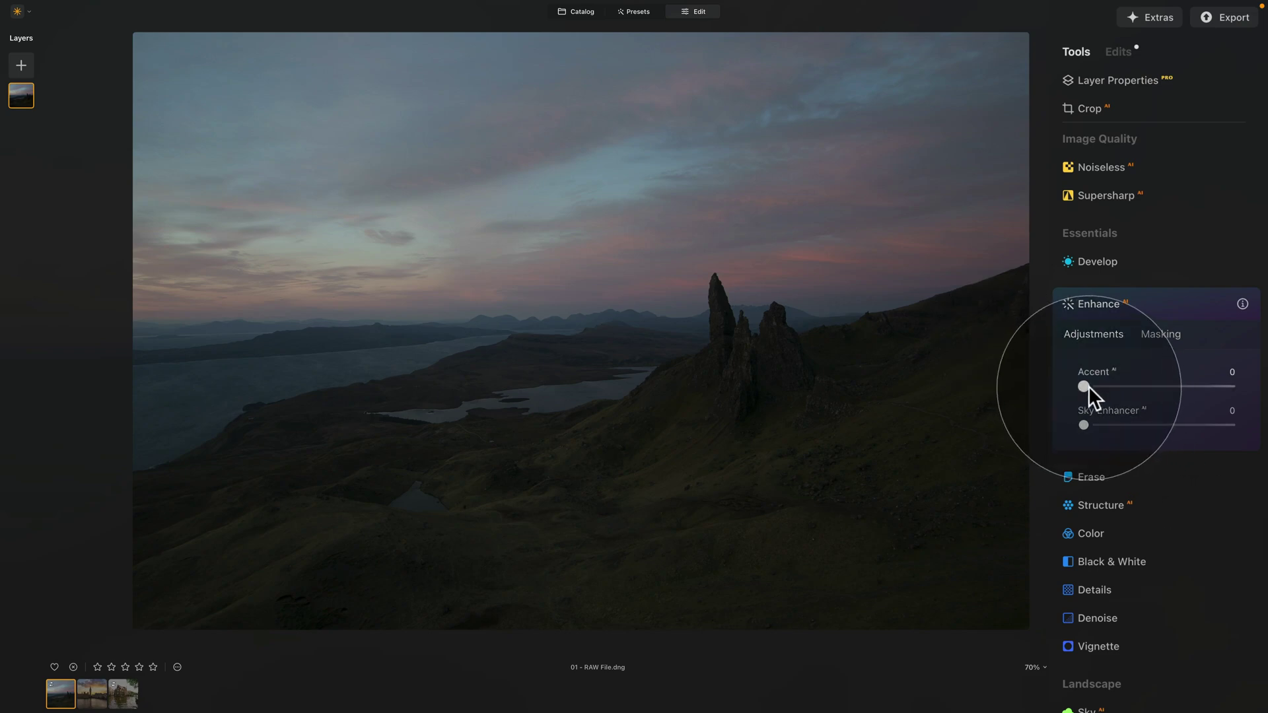
- Set Accent to 100 and Sky Enhancer to 34, then open 02 - JPEG.jpg
{"action": "left_click_drag", "start_coordinate": [1083, 386], "coordinate": [1229, 388]}
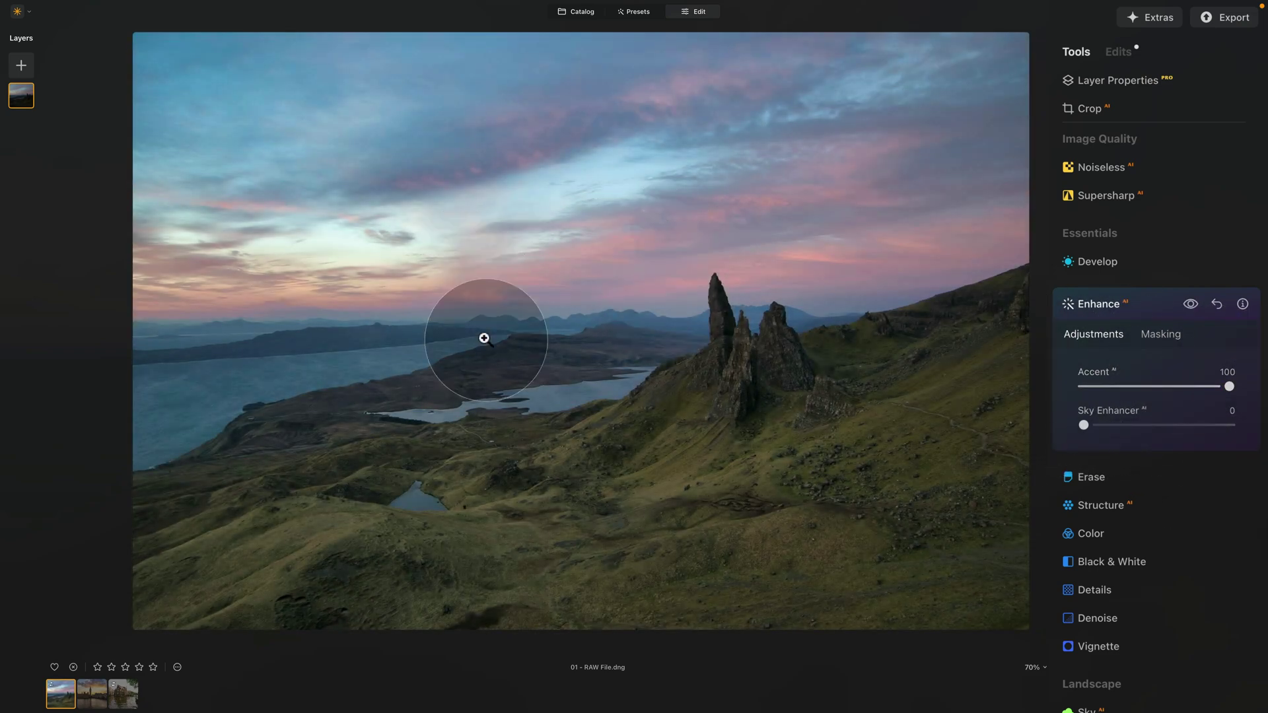
{"action": "left_click", "coordinate": [1135, 425]}
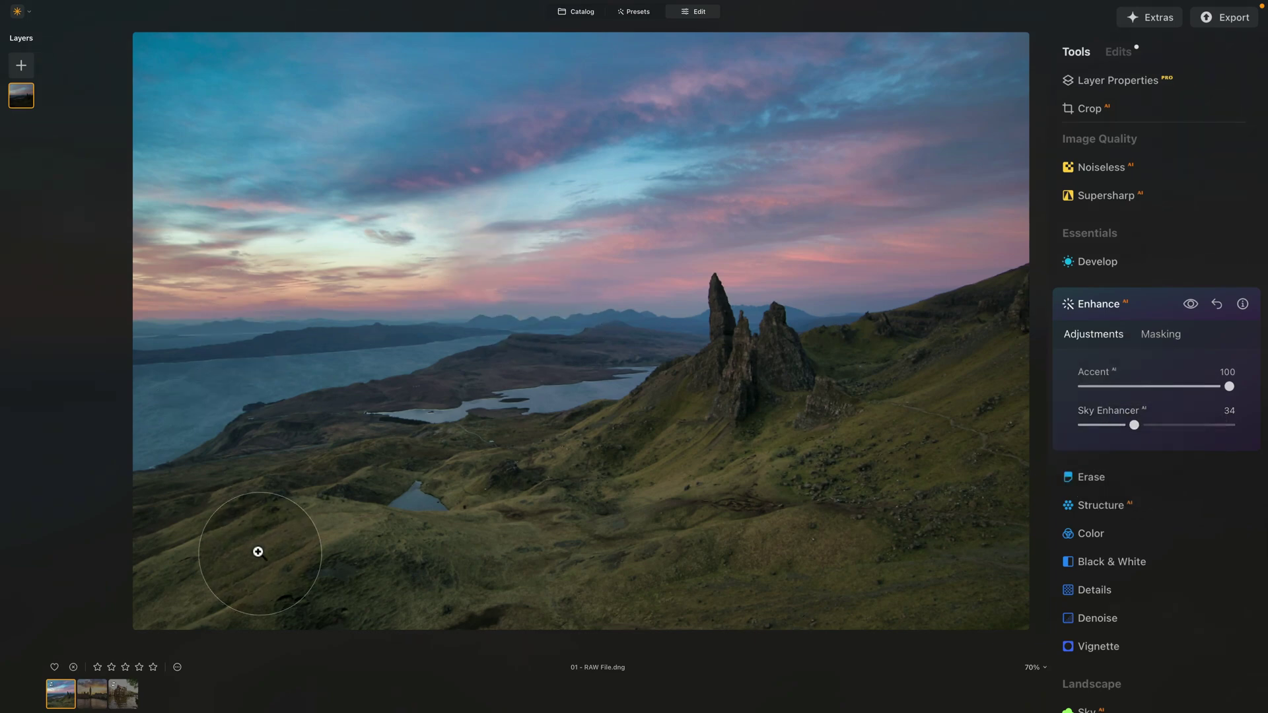
{"action": "left_click", "coordinate": [91, 697]}
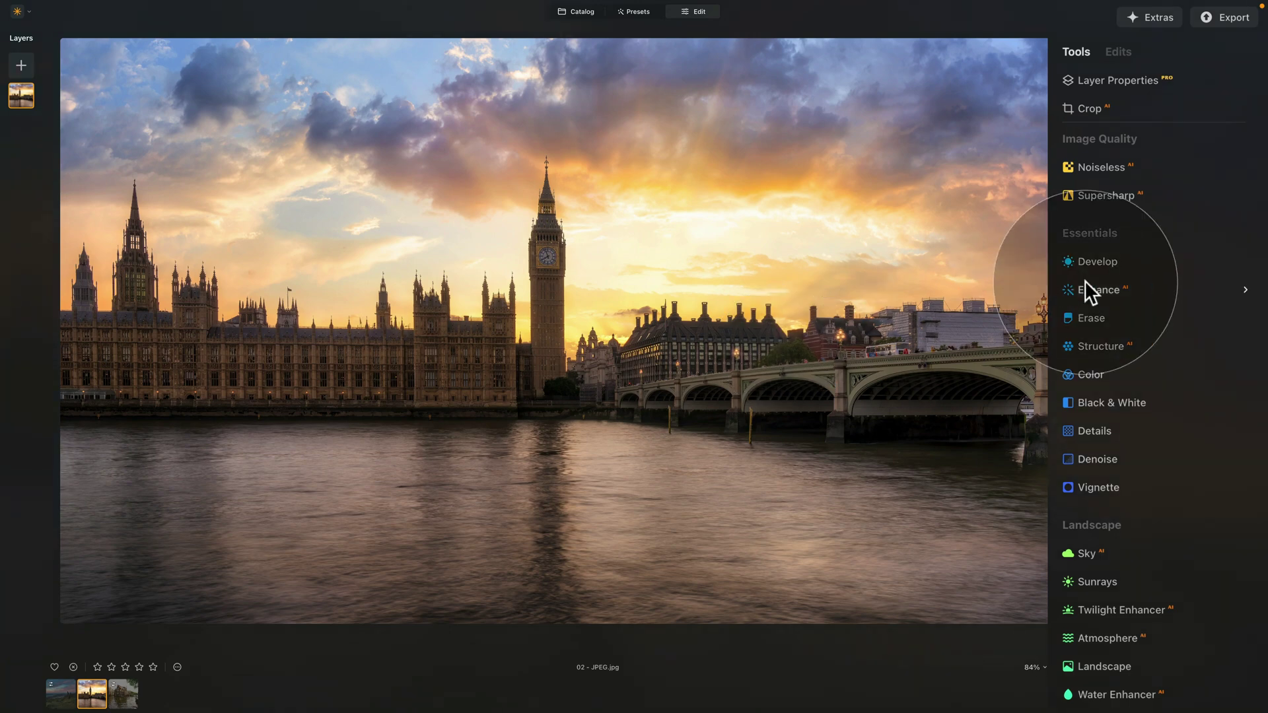
- Settle Westminster's Enhance AI at Accent 15 and Sky Enhancer 11, then open 03 - Blending.dng
{"action": "left_click", "coordinate": [1103, 289]}
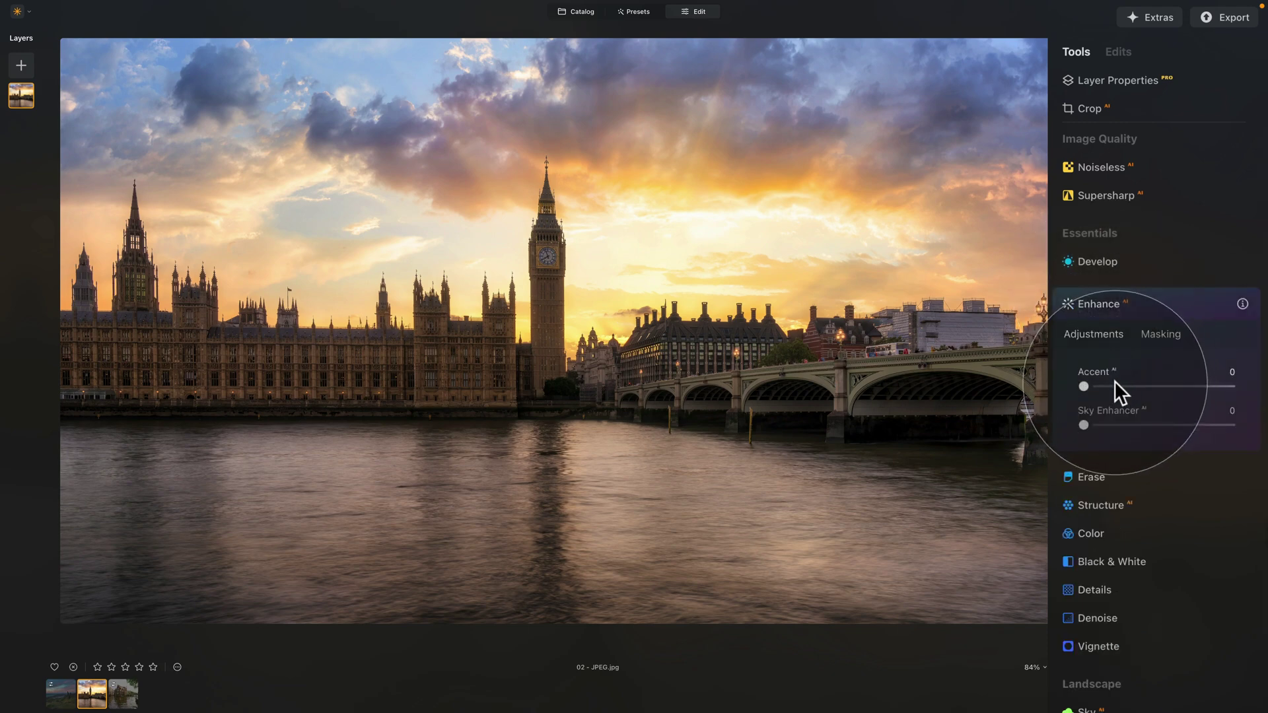
{"action": "left_click", "coordinate": [1123, 383]}
{"action": "left_click_drag", "start_coordinate": [1154, 388], "coordinate": [1100, 381]}
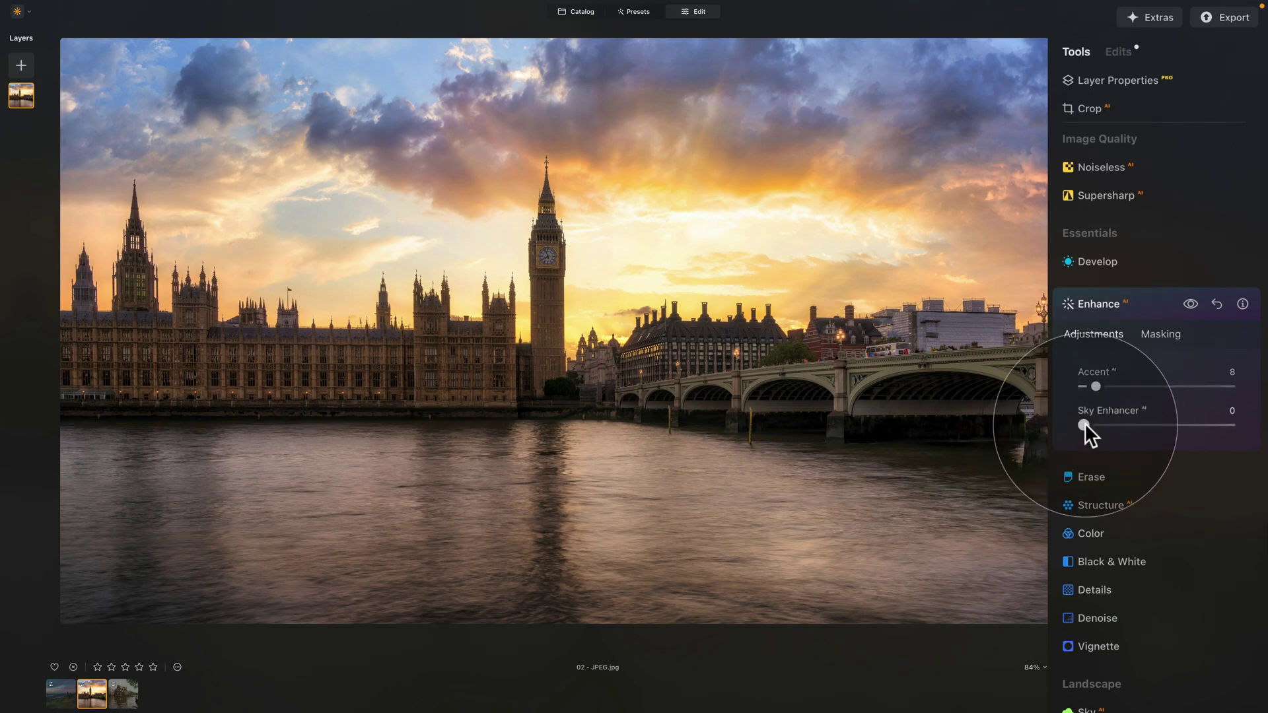
{"action": "mouse_move", "coordinate": [1082, 424]}
{"action": "left_mouse_down"}
{"action": "mouse_move", "coordinate": [1153, 425]}
{"action": "mouse_move", "coordinate": [1099, 424]}
{"action": "left_mouse_up"}
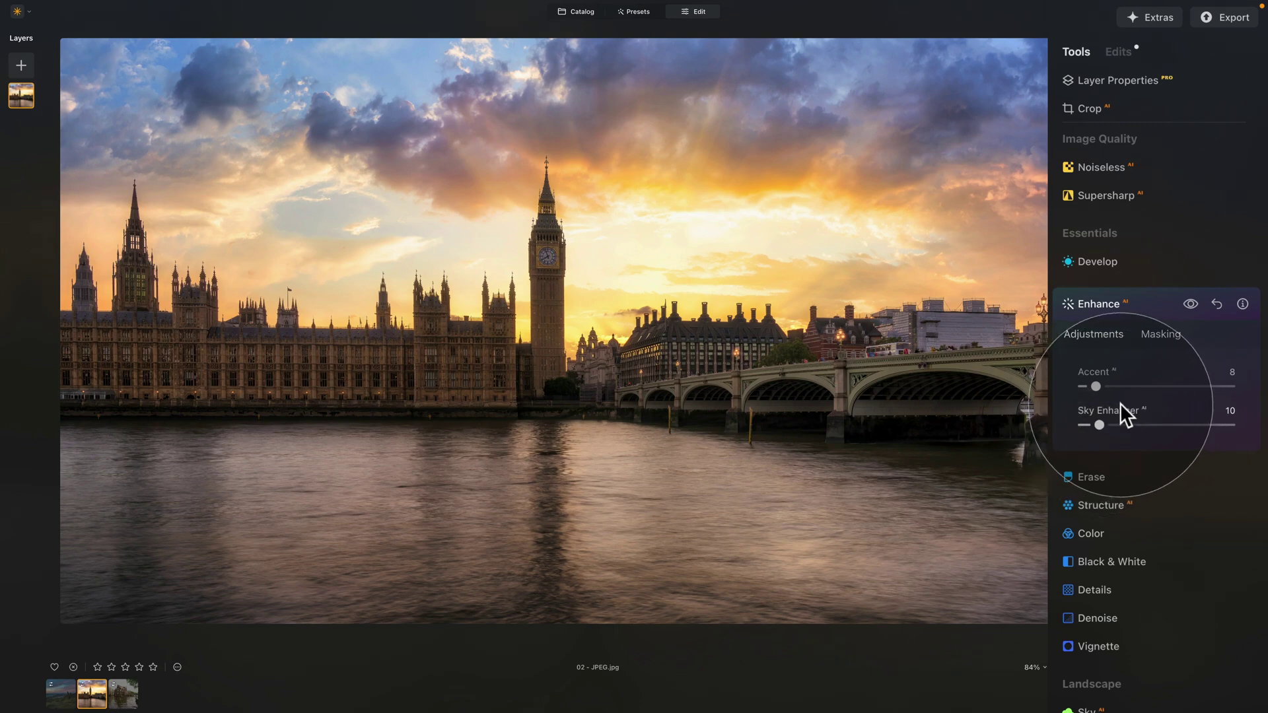
{"action": "left_click_drag", "start_coordinate": [1096, 386], "coordinate": [1264, 401]}
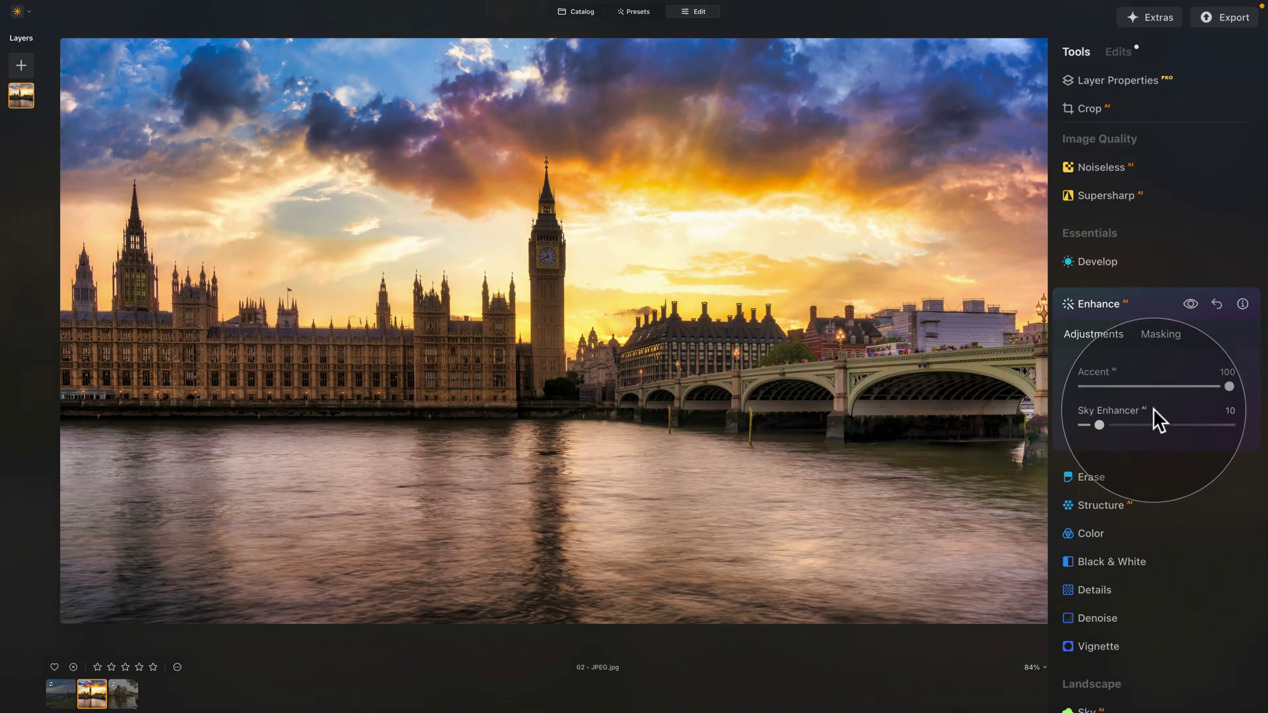
{"action": "left_click", "coordinate": [1100, 385]}
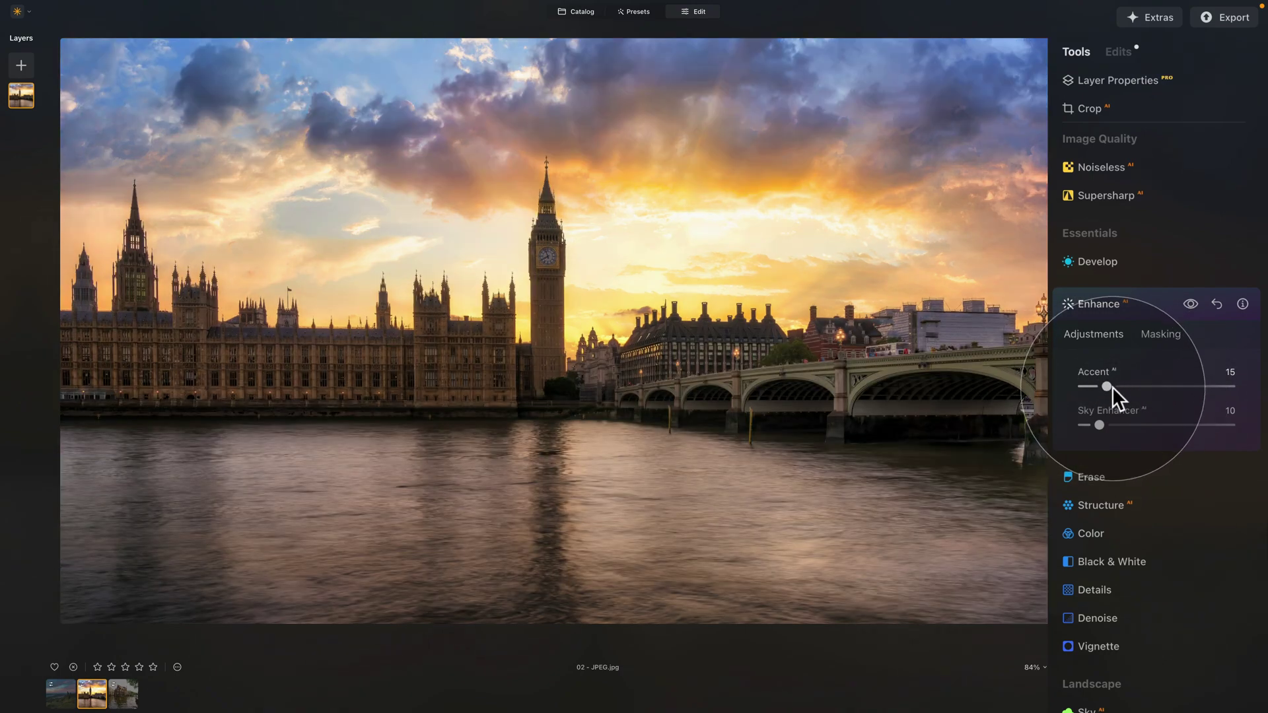
{"action": "left_click_drag", "start_coordinate": [1100, 423], "coordinate": [1103, 425]}
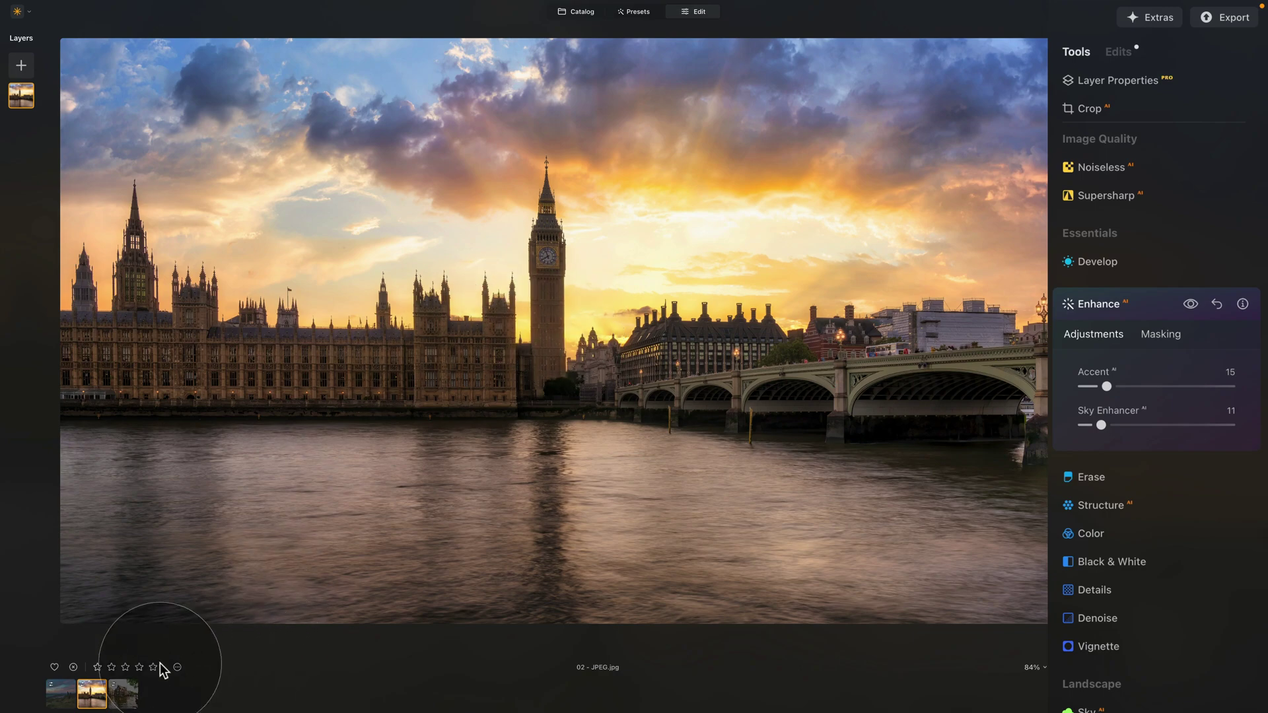
{"action": "left_click", "coordinate": [126, 694]}
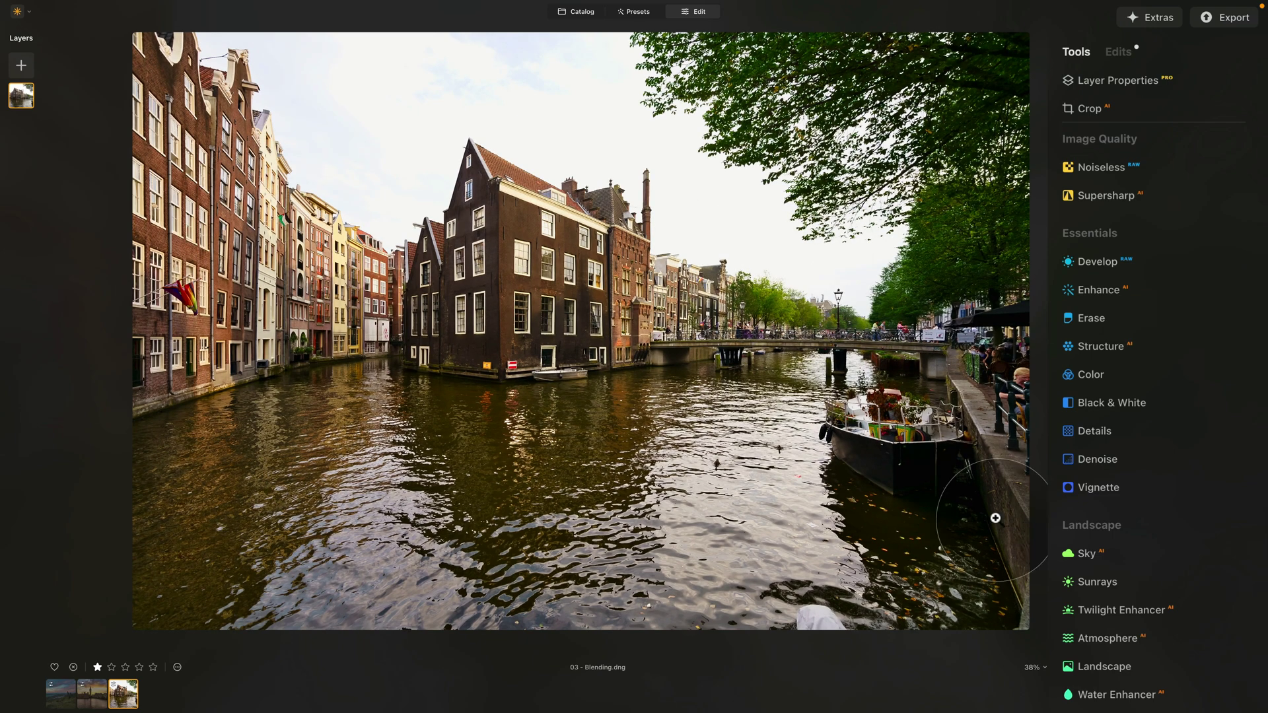
- Compare the canal photo against its unedited original and glance at the Develop settings
{"action": "key", "text": "backslash"}
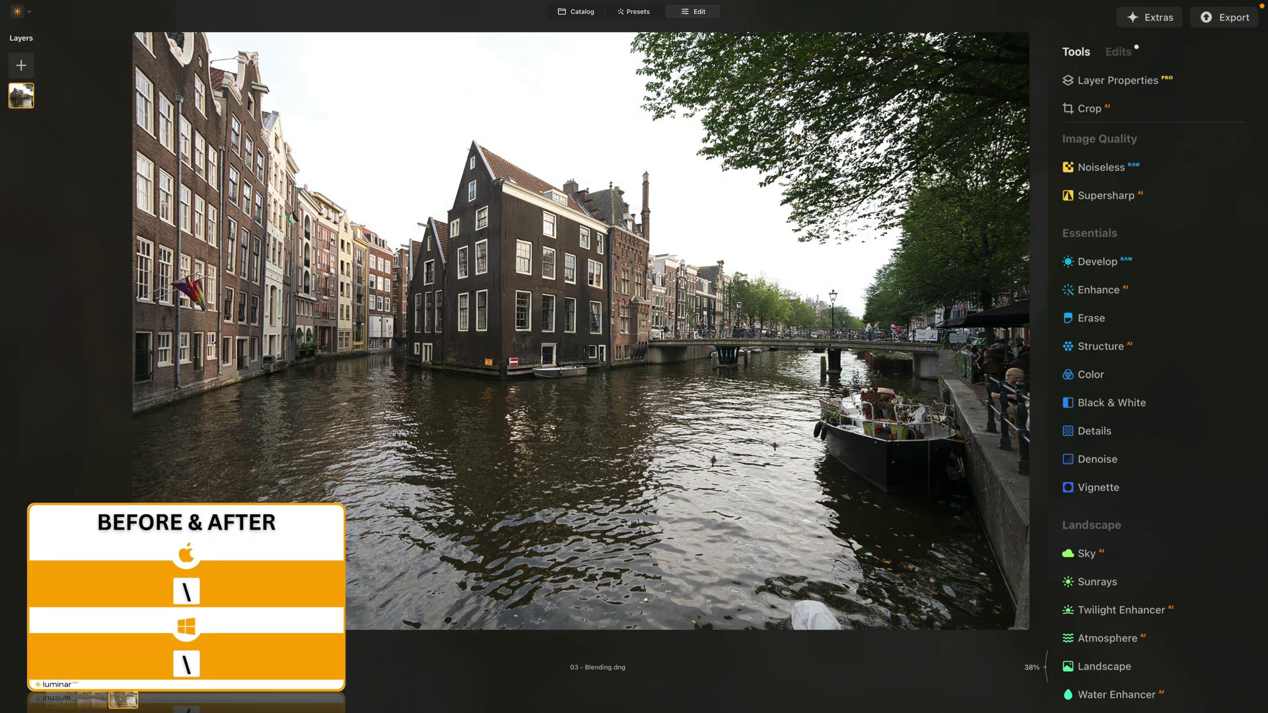
{"action": "key", "text": "backslash"}
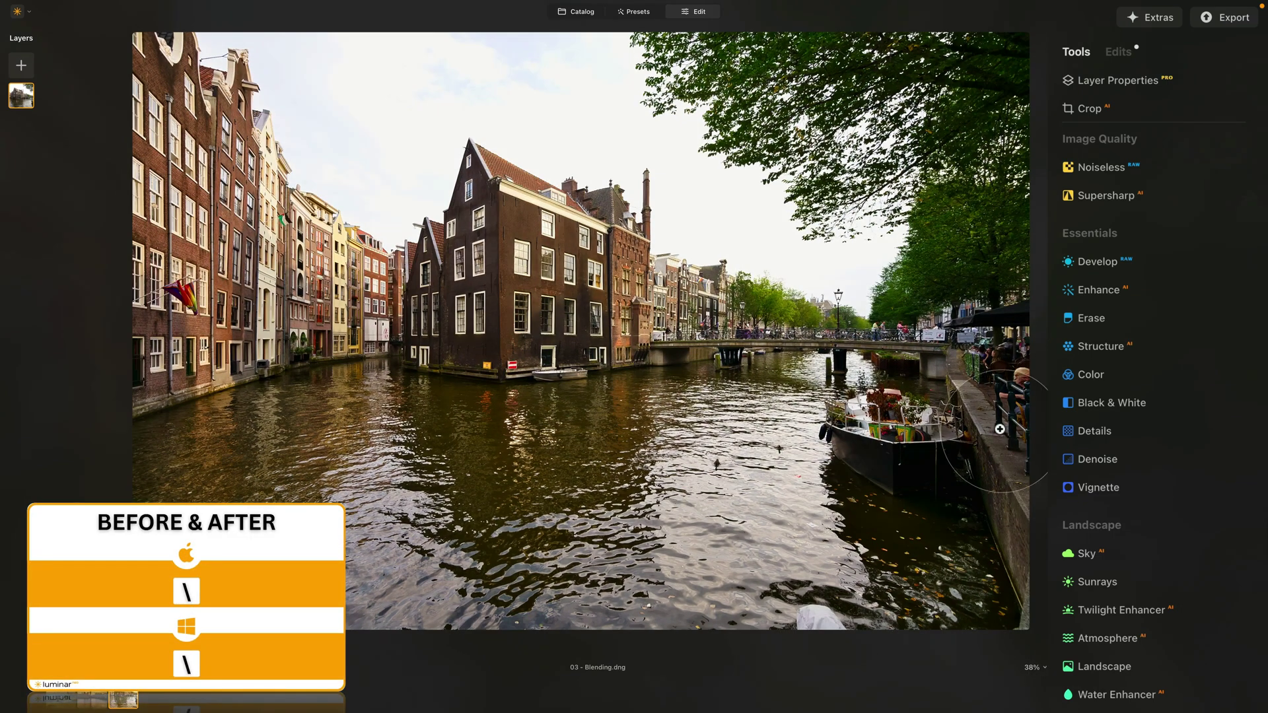
{"action": "left_click", "coordinate": [1114, 259]}
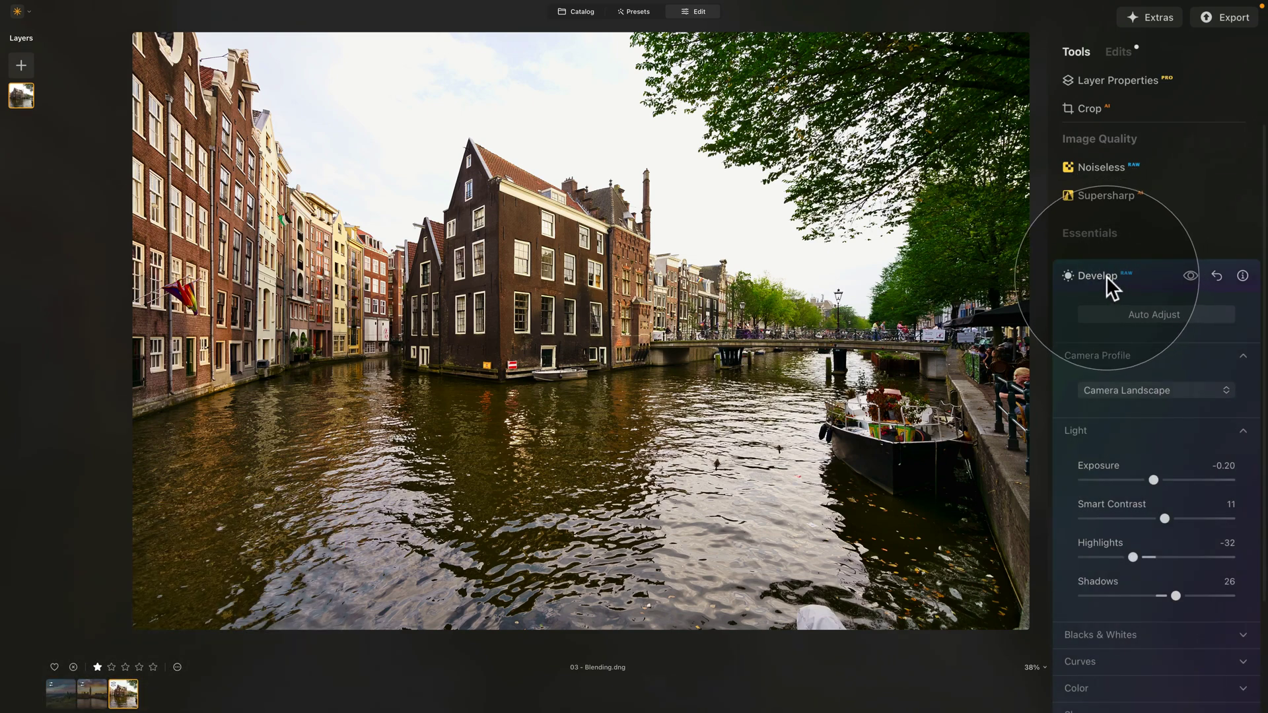
{"action": "left_click", "coordinate": [1107, 276]}
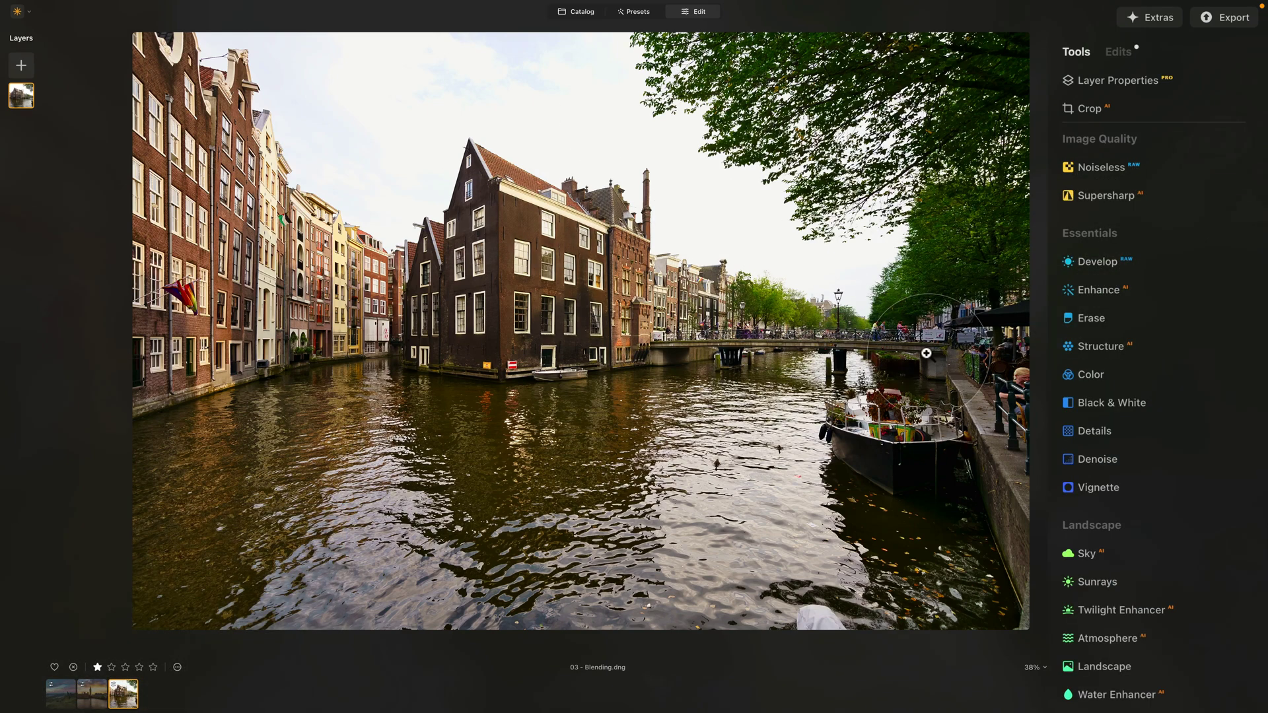
{"action": "scroll", "coordinate": [1138, 517], "scroll_direction": "down", "scroll_amount": 2}
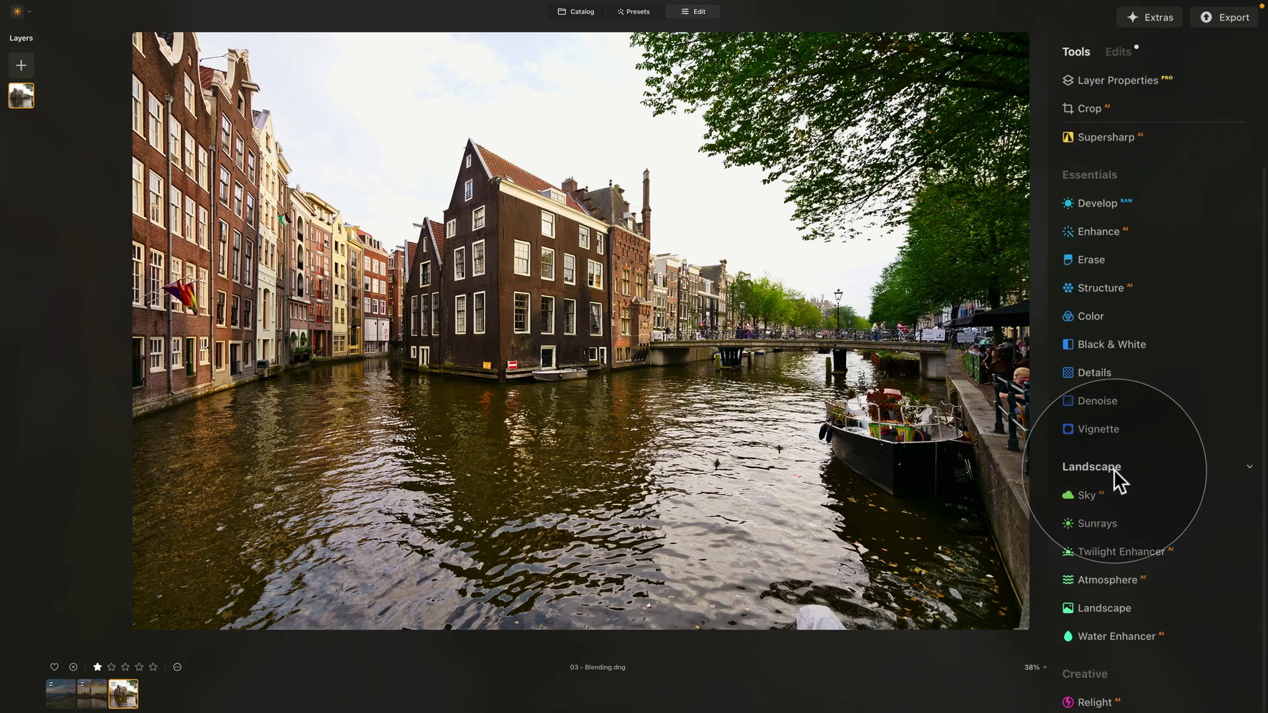
- Replace the blank sky with the L09 - Sky preset and set Horizon Position to -7
{"action": "left_click", "coordinate": [1086, 493]}
{"action": "left_click", "coordinate": [1157, 235]}
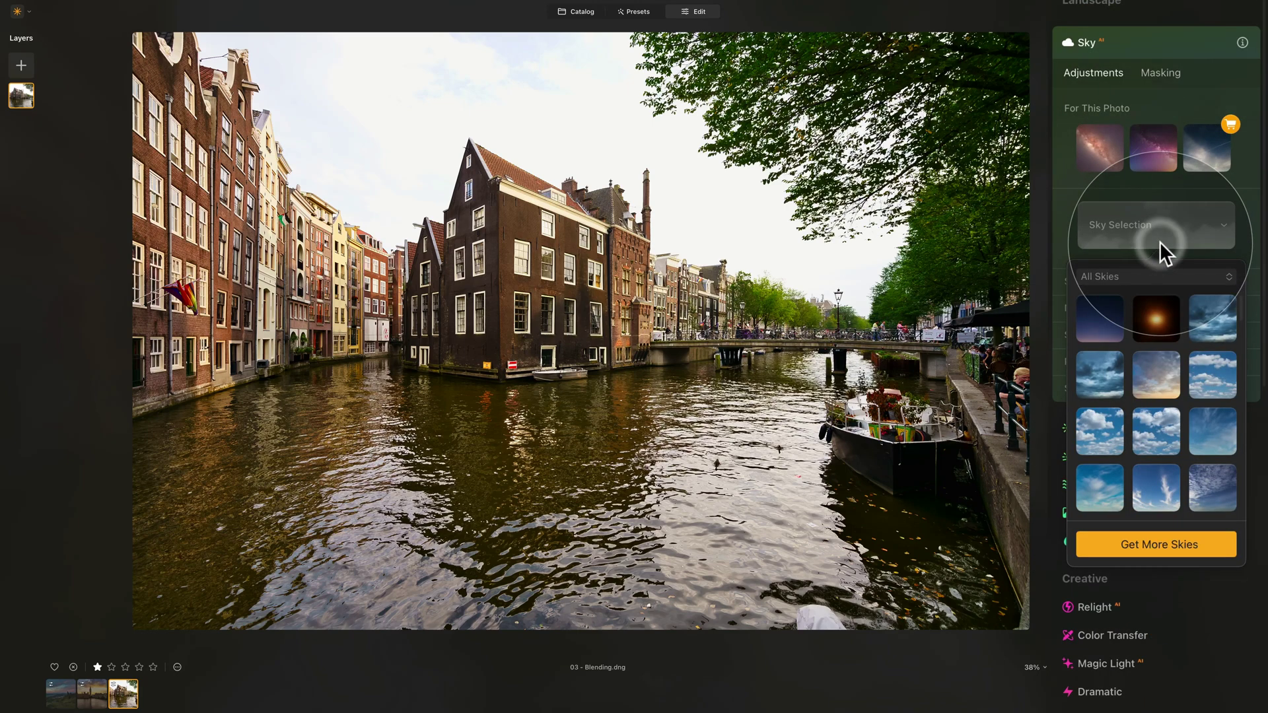
{"action": "left_click", "coordinate": [1162, 374]}
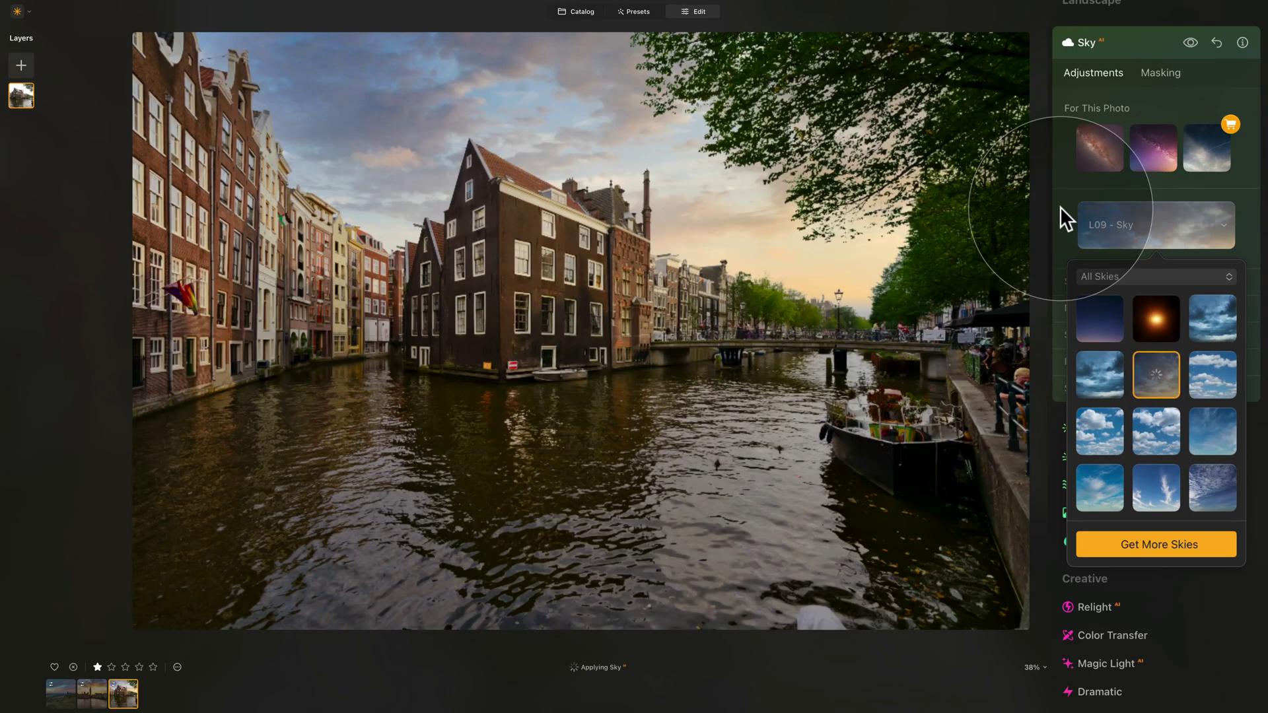
{"action": "left_click", "coordinate": [1072, 224]}
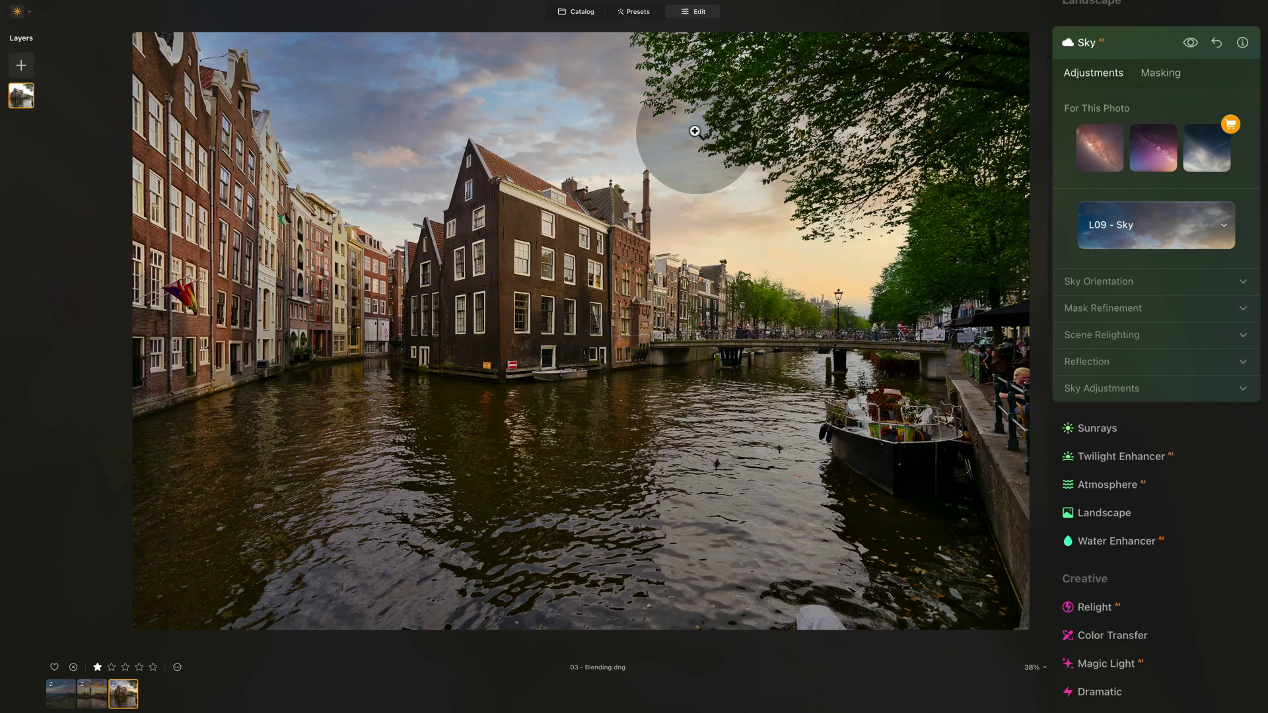
{"action": "left_click", "coordinate": [1098, 282]}
{"action": "scroll", "coordinate": [1146, 265], "scroll_direction": "down", "scroll_amount": 1}
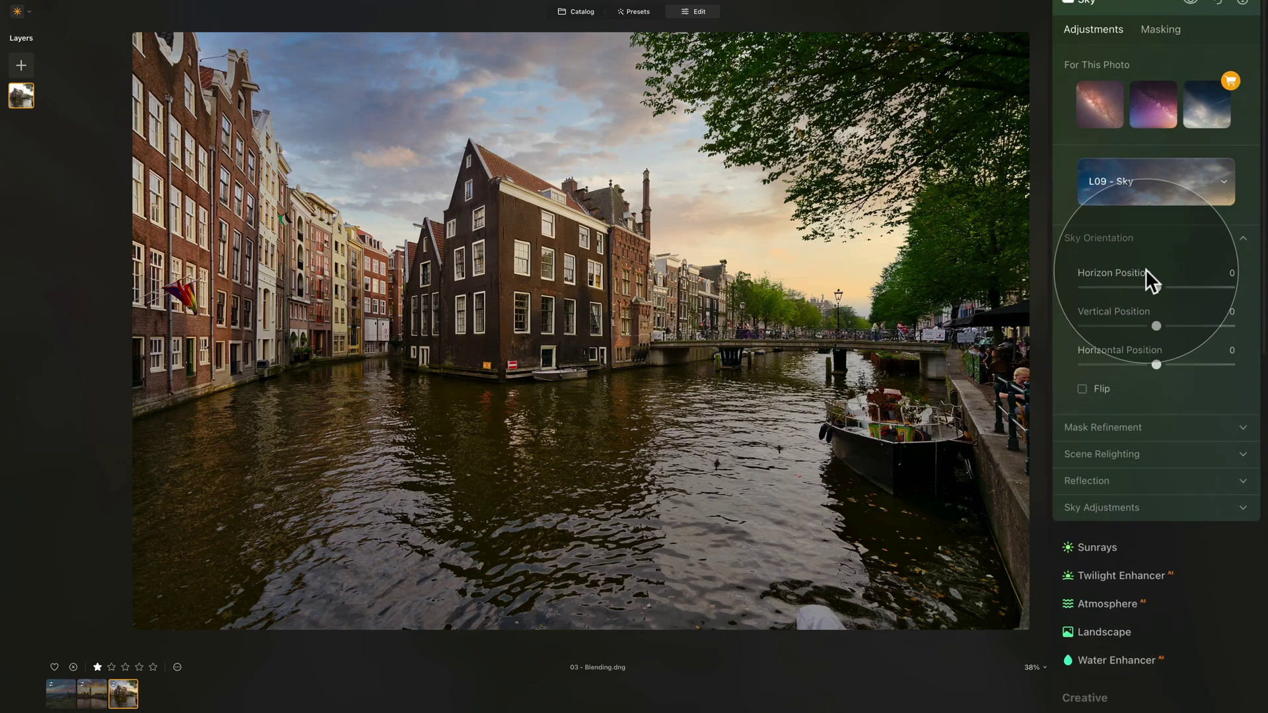
{"action": "left_click_drag", "start_coordinate": [1151, 287], "coordinate": [1146, 288]}
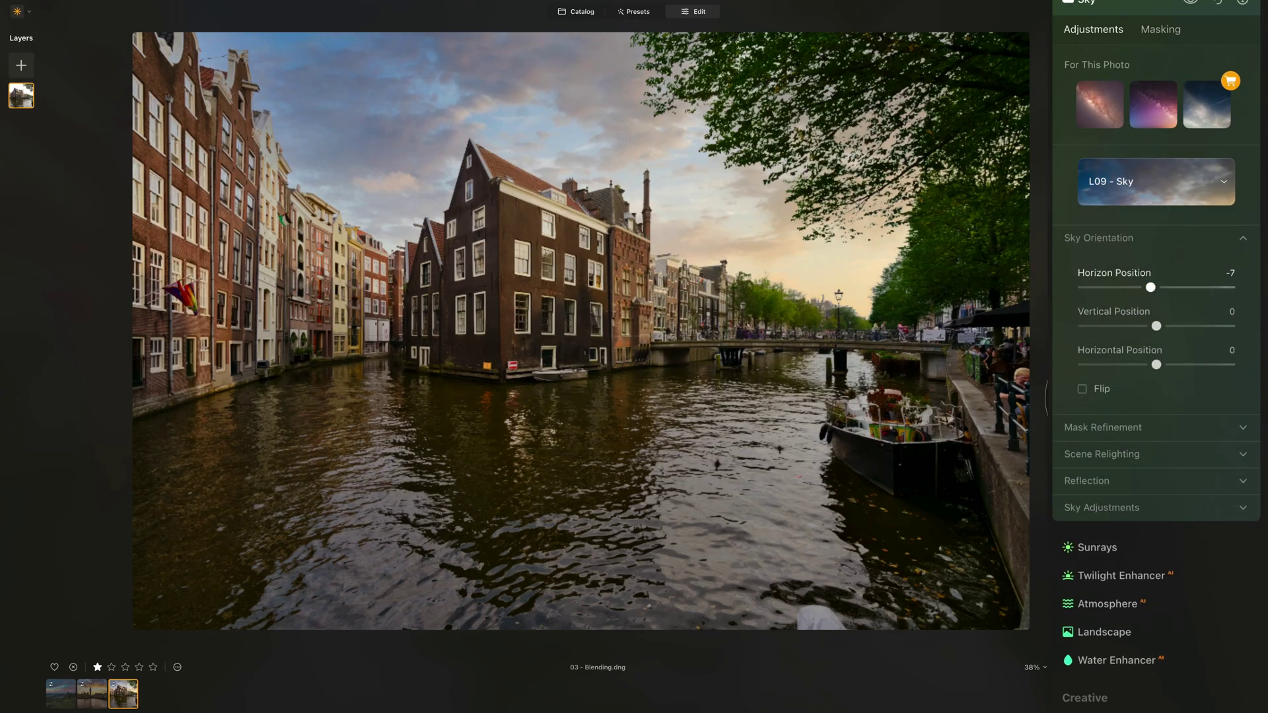
{"action": "left_click", "coordinate": [1123, 238]}
- Raise Relight Strength to 60 and increase Relight Saturation for the new sky
{"action": "scroll", "coordinate": [1122, 255], "scroll_direction": "down", "scroll_amount": 1}
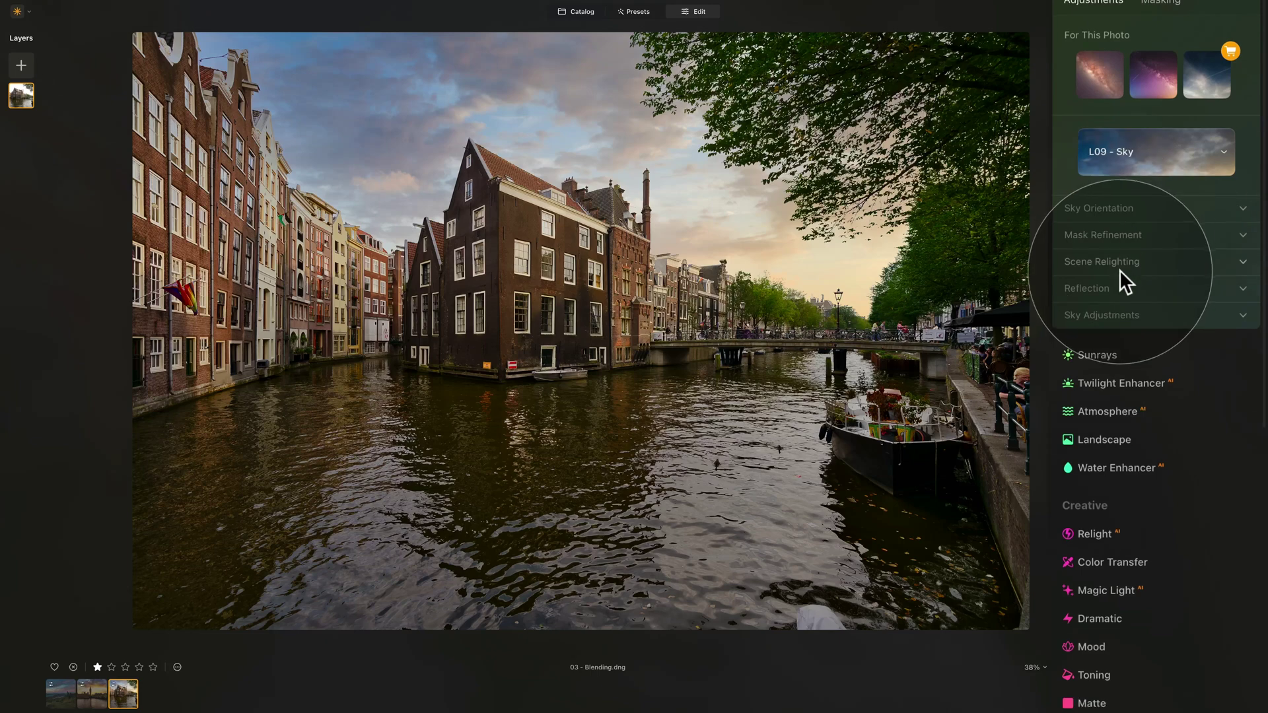
{"action": "left_click", "coordinate": [1118, 262]}
{"action": "scroll", "coordinate": [1150, 275], "scroll_direction": "down", "scroll_amount": 2}
{"action": "left_click_drag", "start_coordinate": [1112, 214], "coordinate": [1173, 215]}
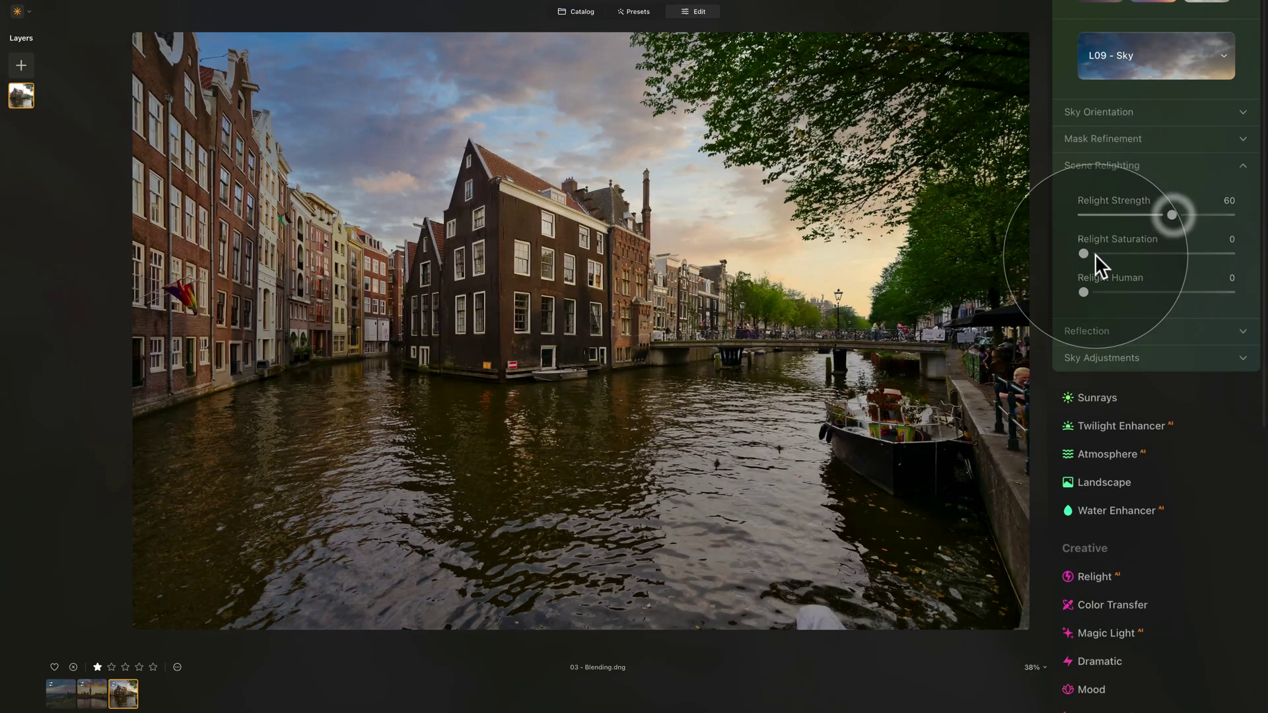
{"action": "left_click_drag", "start_coordinate": [1094, 255], "coordinate": [1119, 256]}
{"action": "left_click", "coordinate": [1111, 171]}
{"action": "scroll", "coordinate": [1109, 184], "scroll_direction": "up", "scroll_amount": 6}
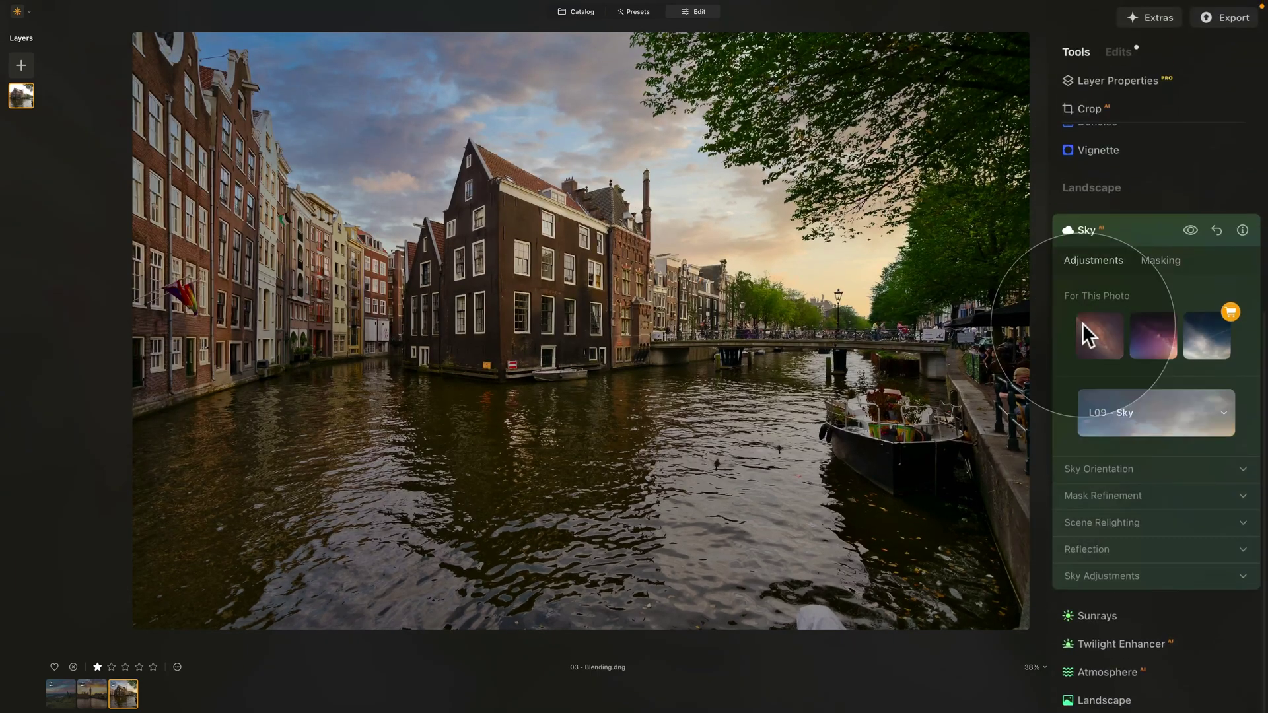
{"action": "left_click", "coordinate": [1117, 217]}
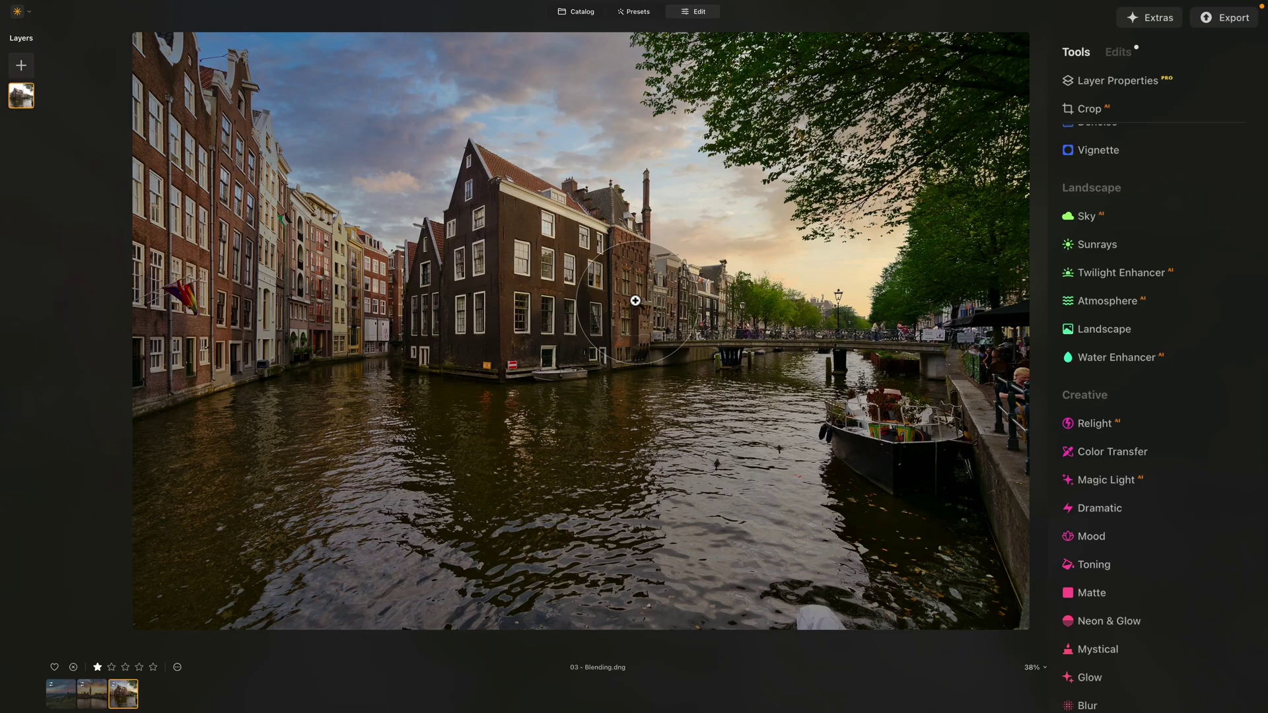
- Apply Enhance AI to the canal photo, boosting Accent and Sky Enhancer
{"action": "mouse_move", "coordinate": [635, 300]}
{"action": "left_mouse_down"}
{"action": "mouse_move", "coordinate": [870, 245]}
{"action": "mouse_move", "coordinate": [897, 198]}
{"action": "mouse_move", "coordinate": [814, 261]}
{"action": "mouse_move", "coordinate": [780, 249]}
{"action": "mouse_move", "coordinate": [774, 230]}
{"action": "mouse_move", "coordinate": [871, 210]}
{"action": "mouse_move", "coordinate": [794, 239]}
{"action": "mouse_move", "coordinate": [784, 269]}
{"action": "left_mouse_up"}
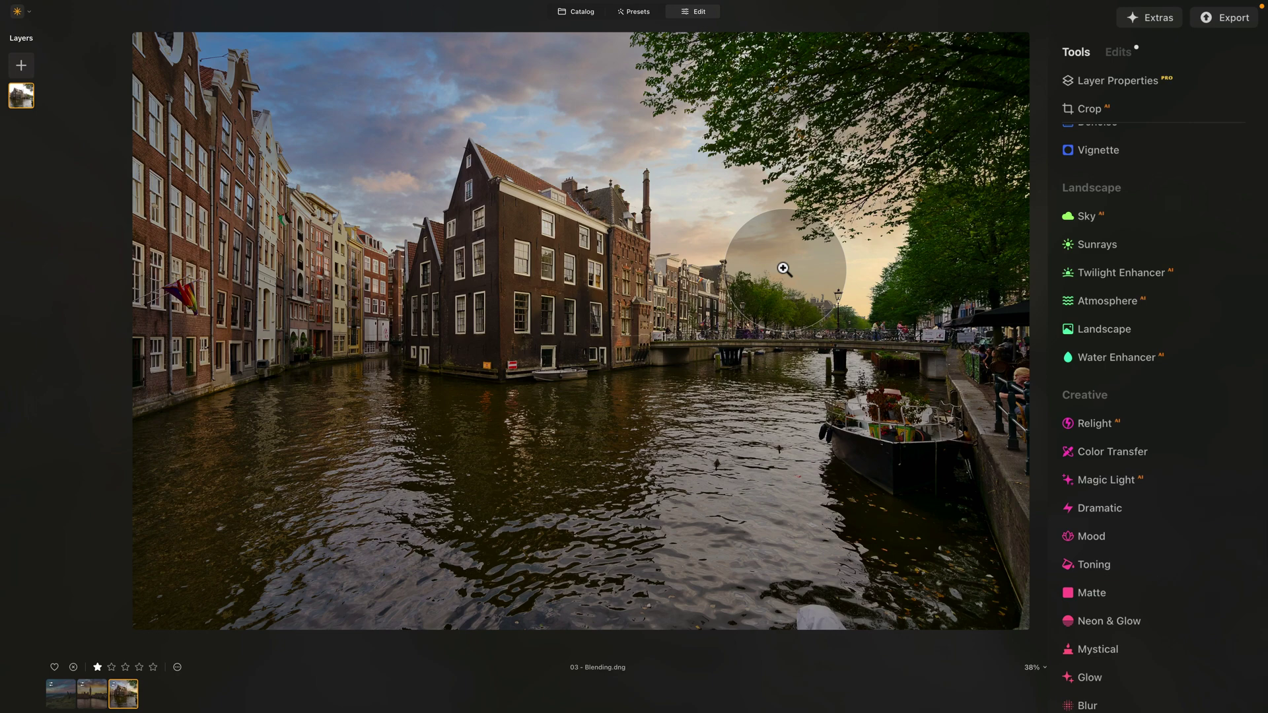
{"action": "mouse_move", "coordinate": [783, 268]}
{"action": "left_mouse_down"}
{"action": "mouse_move", "coordinate": [671, 152]}
{"action": "mouse_move", "coordinate": [721, 168]}
{"action": "mouse_move", "coordinate": [621, 248]}
{"action": "mouse_move", "coordinate": [497, 247]}
{"action": "mouse_move", "coordinate": [764, 288]}
{"action": "mouse_move", "coordinate": [745, 308]}
{"action": "mouse_move", "coordinate": [1032, 374]}
{"action": "left_mouse_up"}
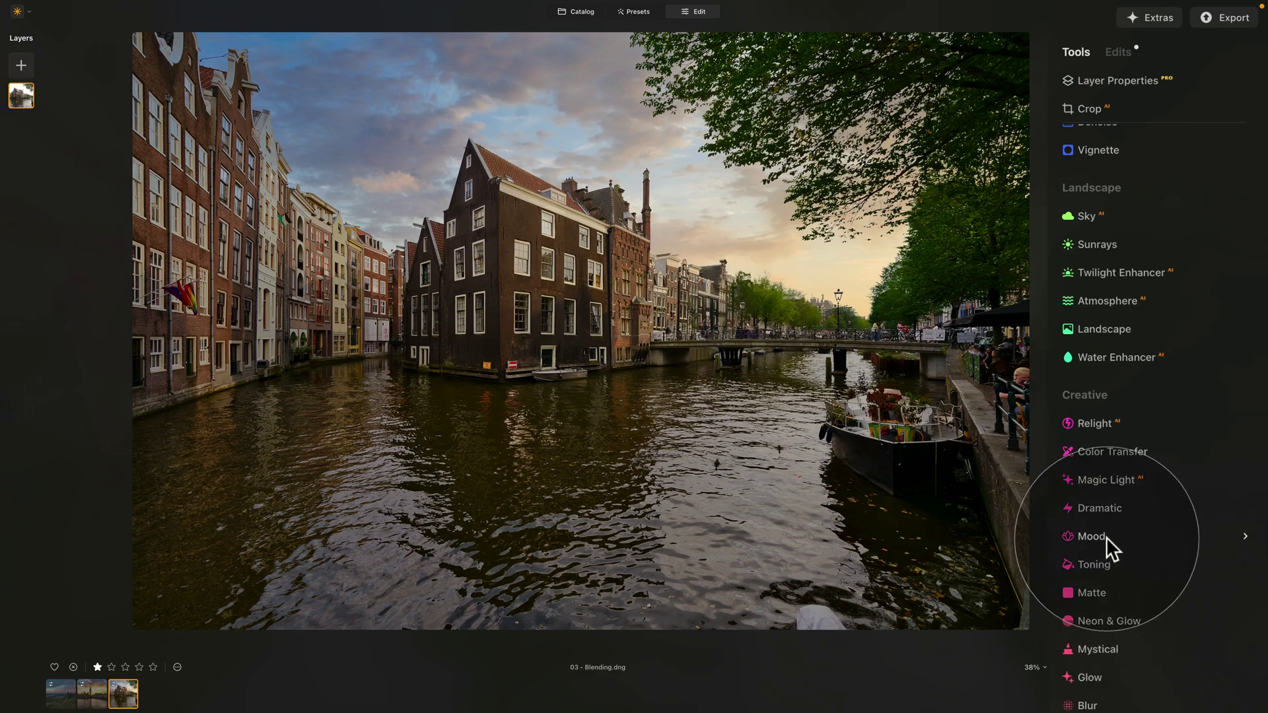
{"action": "scroll", "coordinate": [1104, 536], "scroll_direction": "up", "scroll_amount": 5}
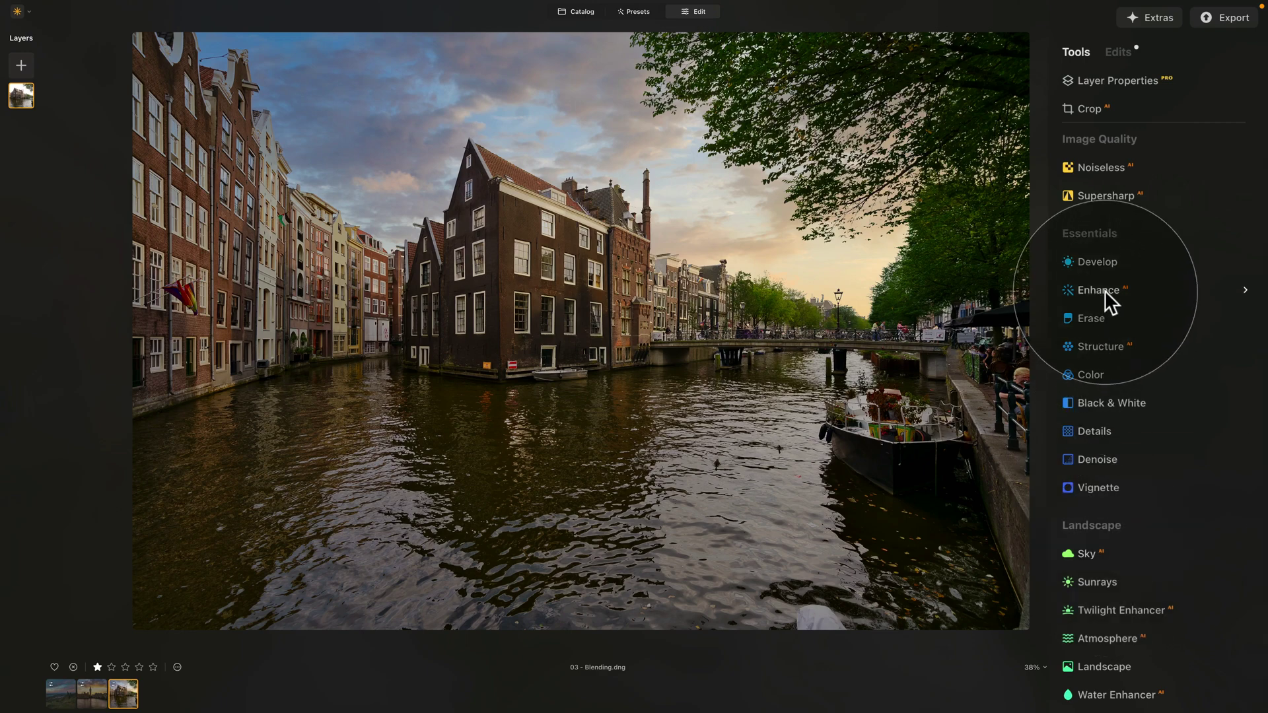
{"action": "left_click", "coordinate": [1104, 291]}
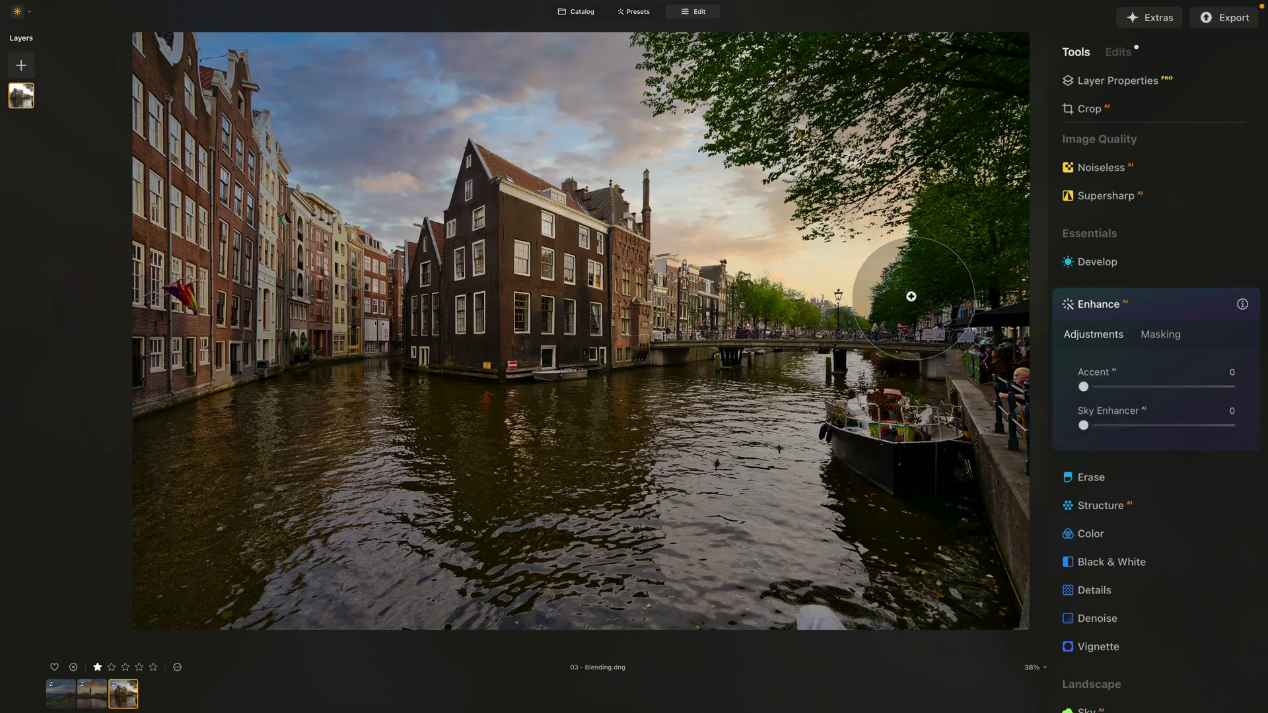
{"action": "left_click_drag", "start_coordinate": [1088, 382], "coordinate": [1201, 395]}
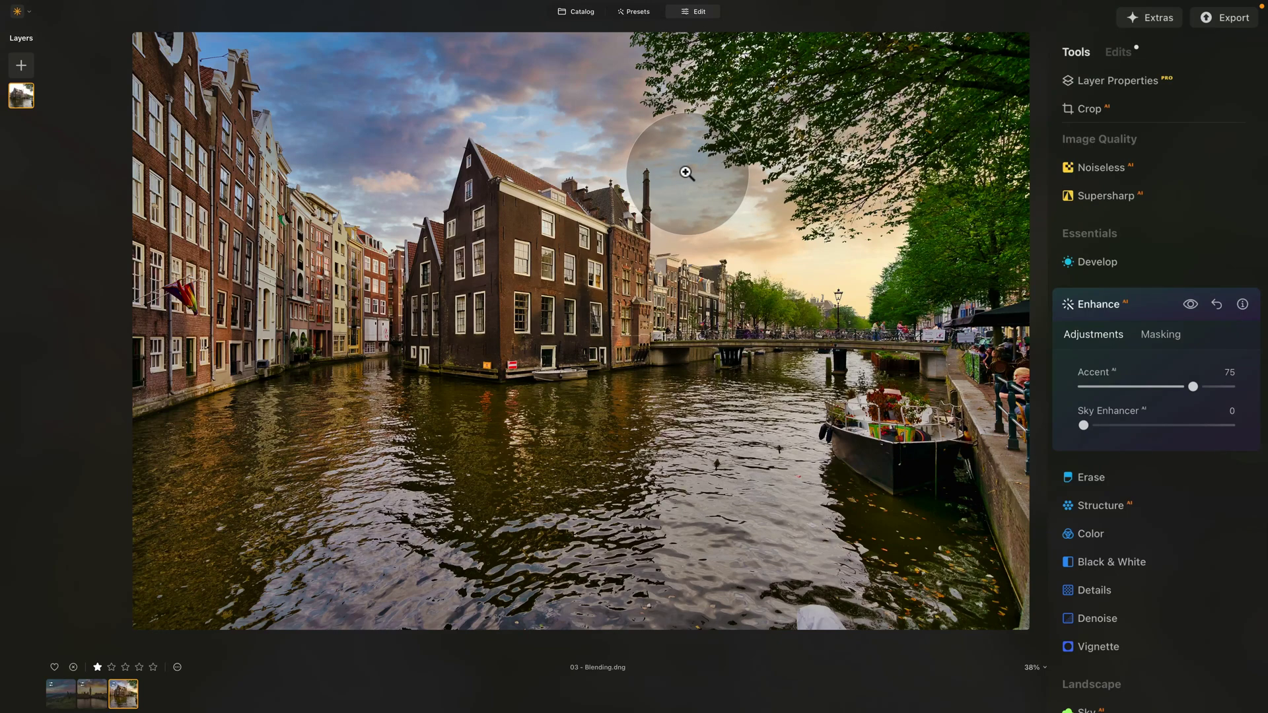
{"action": "left_click_drag", "start_coordinate": [1108, 425], "coordinate": [1168, 425]}
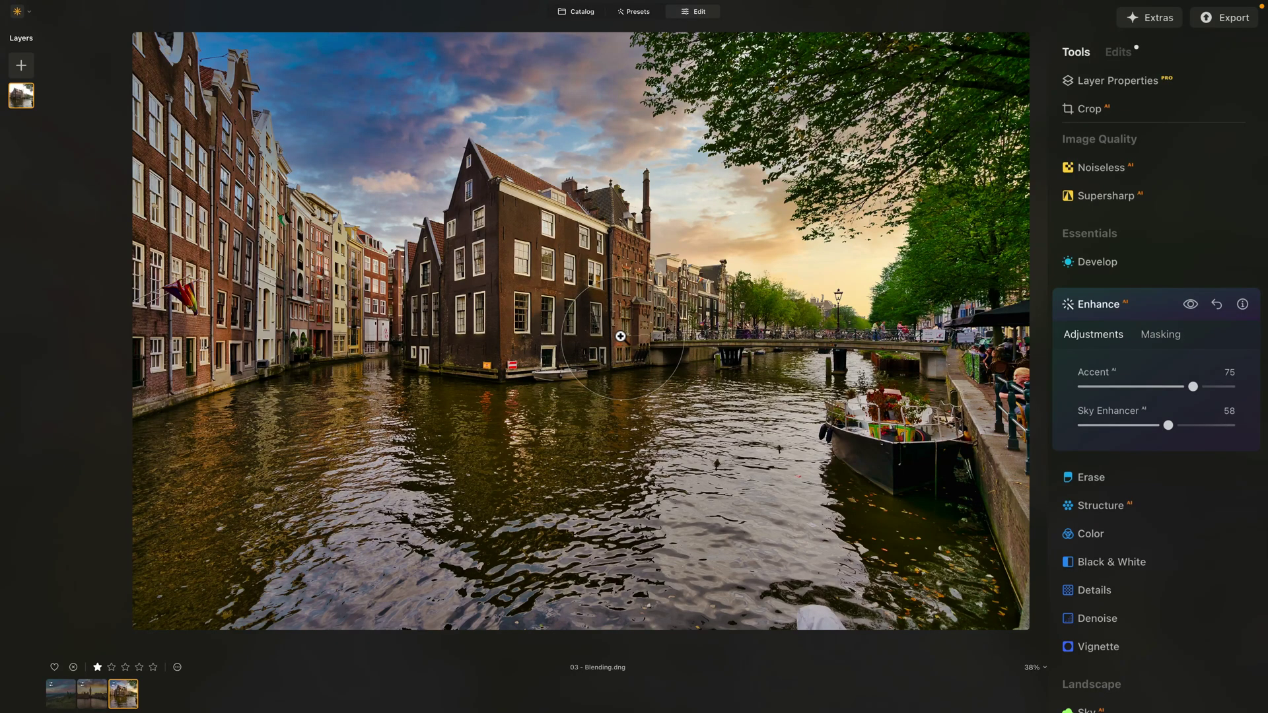
- Compare with Enhance off, then settle on Accent 34 and Sky Enhancer 15
{"action": "left_click_drag", "start_coordinate": [1187, 386], "coordinate": [1166, 386]}
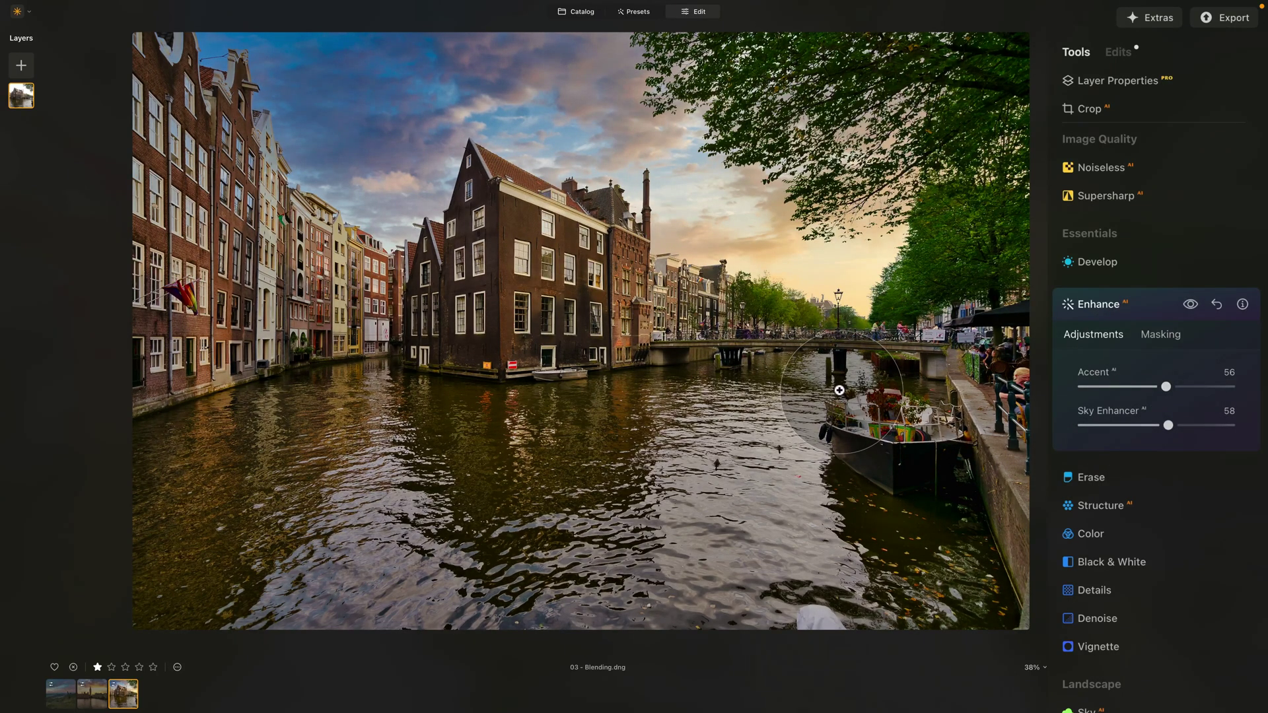
{"action": "left_click", "coordinate": [1184, 301]}
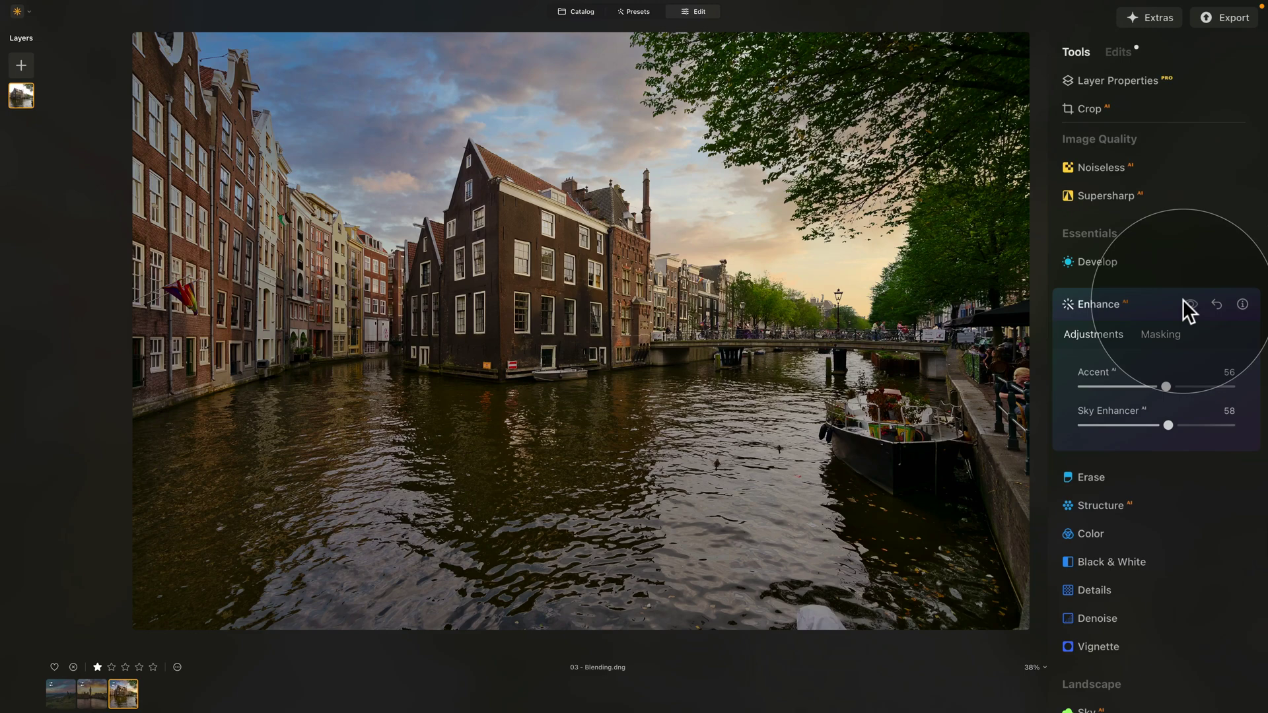
{"action": "left_click", "coordinate": [1183, 301]}
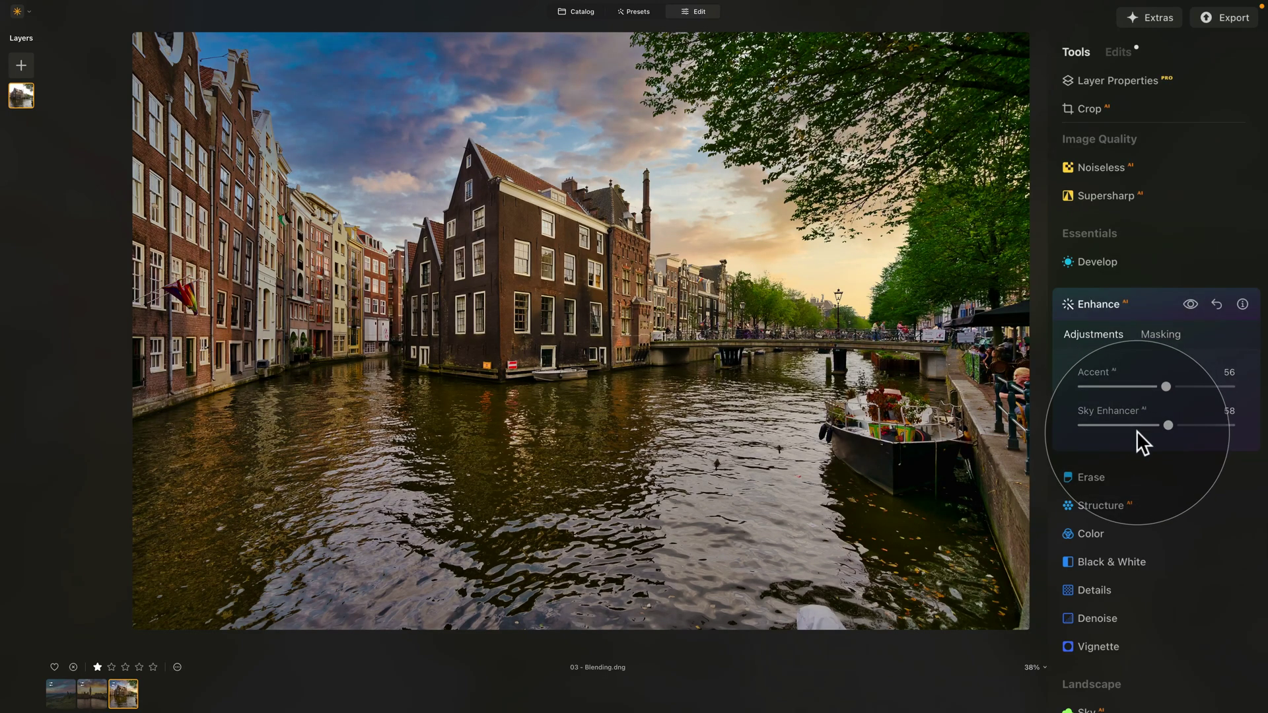
{"action": "left_click_drag", "start_coordinate": [1136, 429], "coordinate": [1103, 421]}
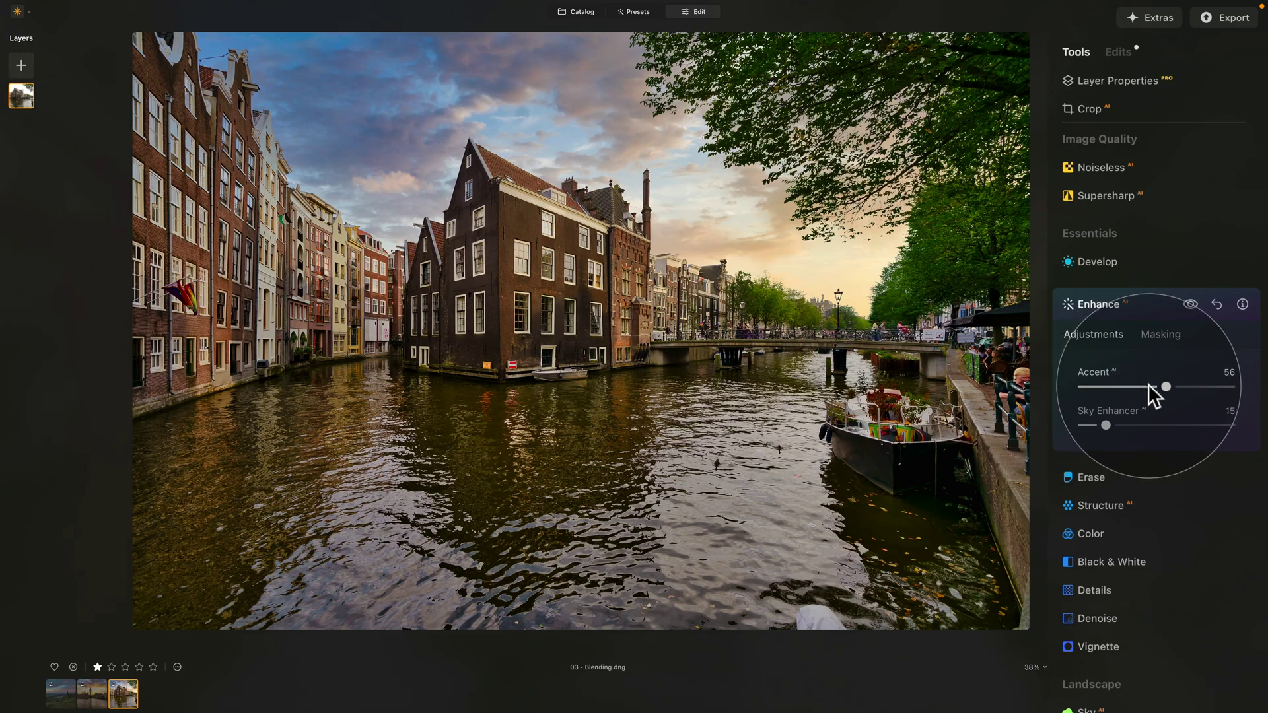
{"action": "left_click_drag", "start_coordinate": [1146, 385], "coordinate": [1135, 394]}
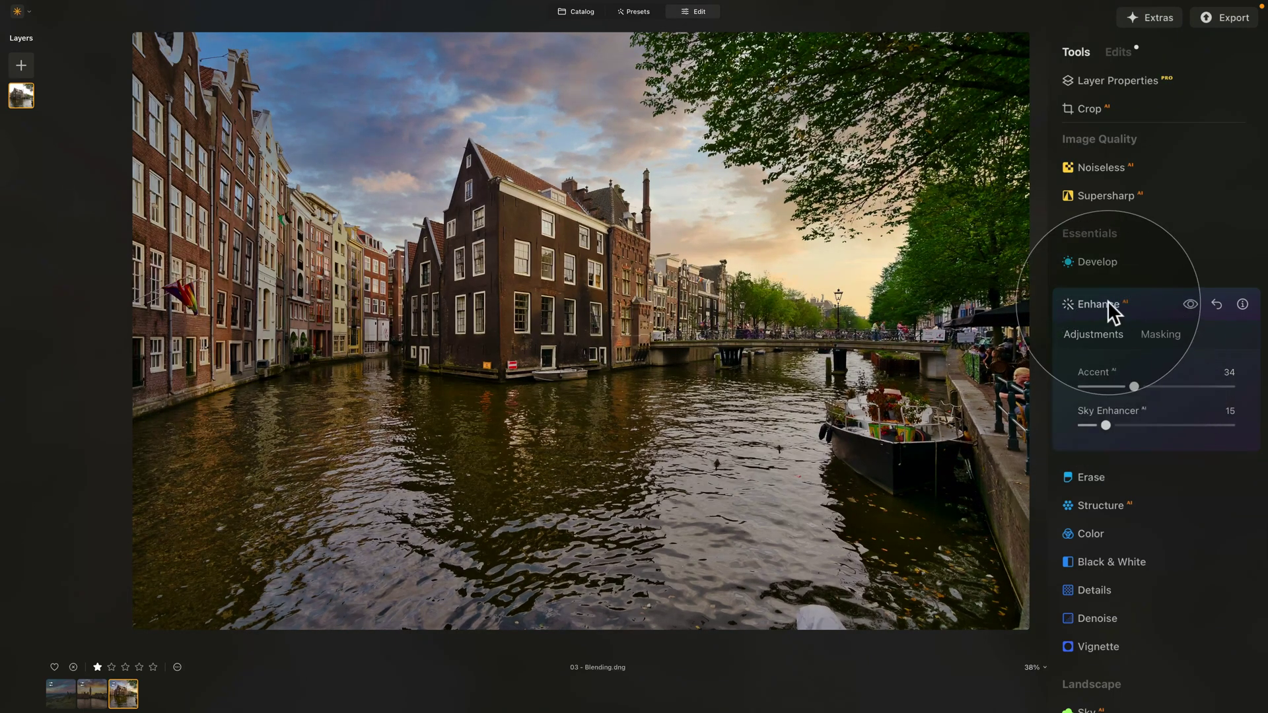
{"action": "left_click", "coordinate": [1126, 307]}
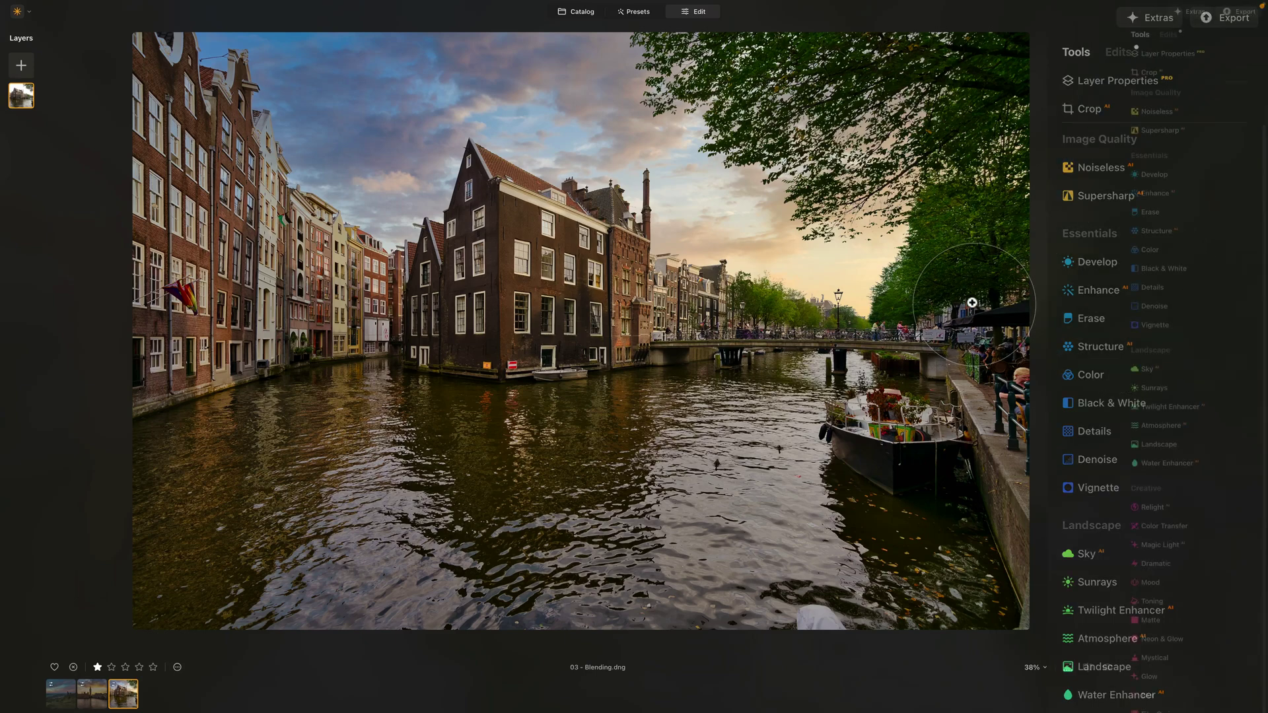